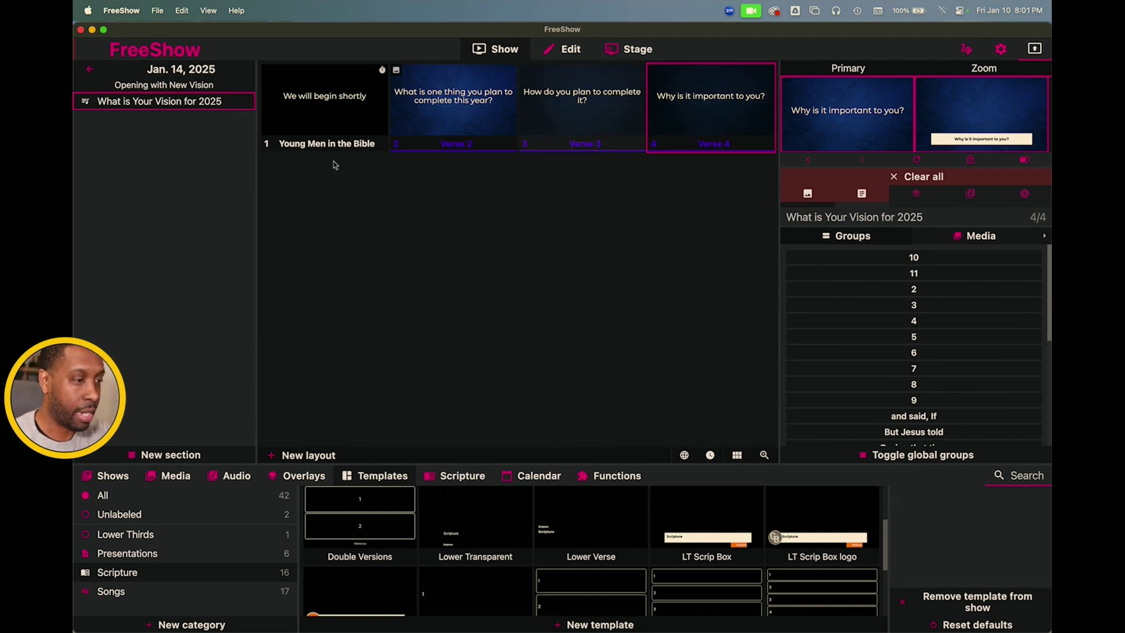
# - Show the 'We will begin shortly' slide, then each of the three question slides, live in turn
pyautogui.click(332, 118)
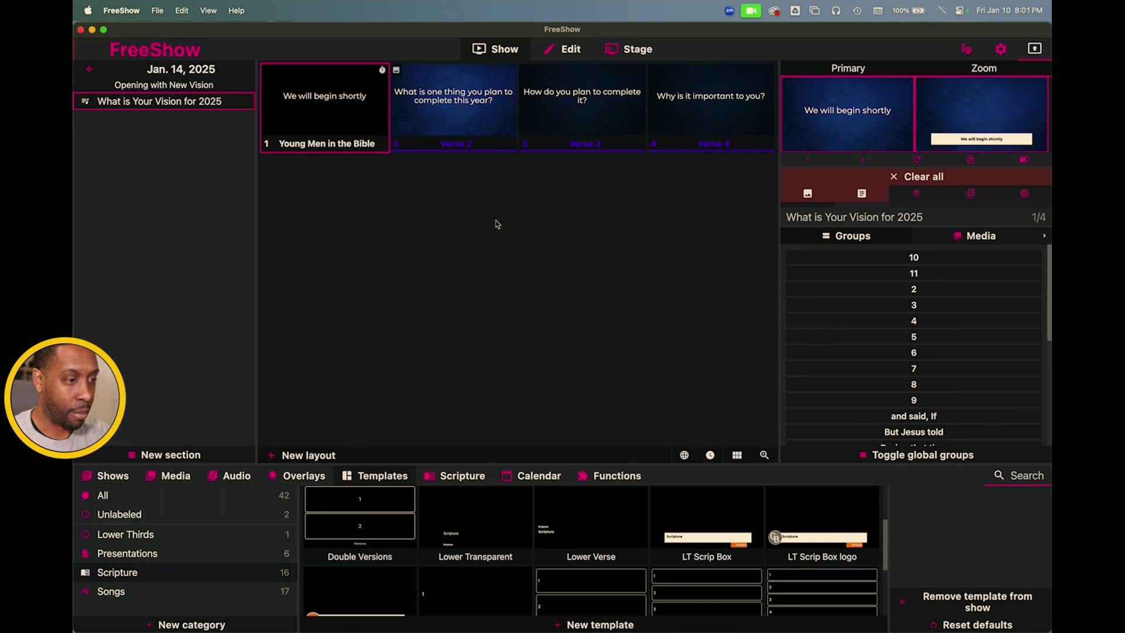
pyautogui.click(471, 133)
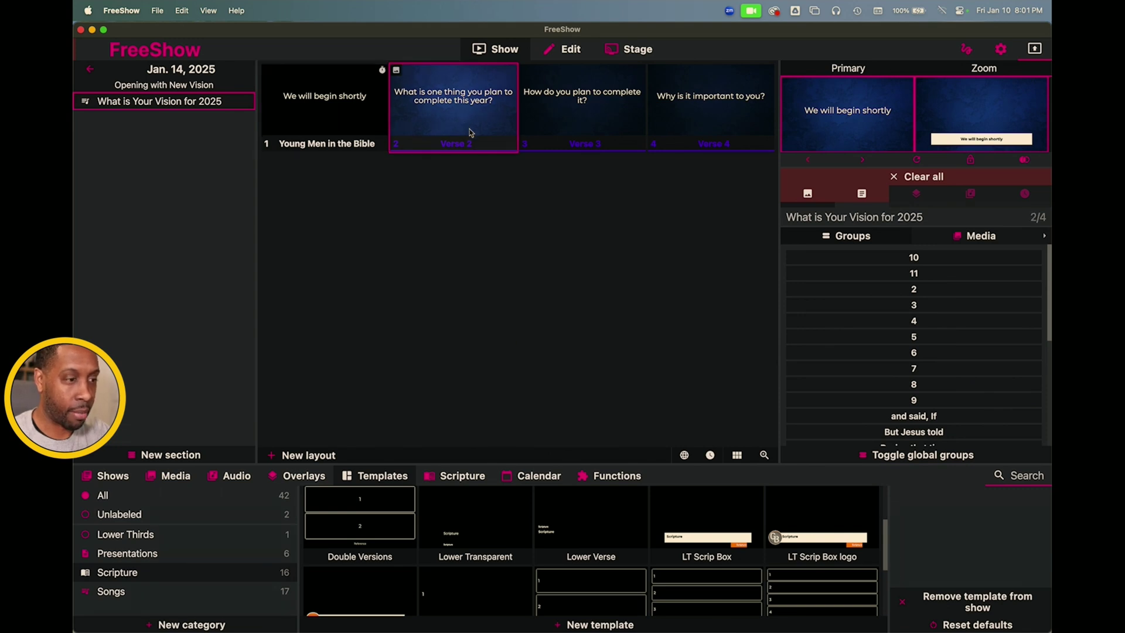
pyautogui.click(593, 127)
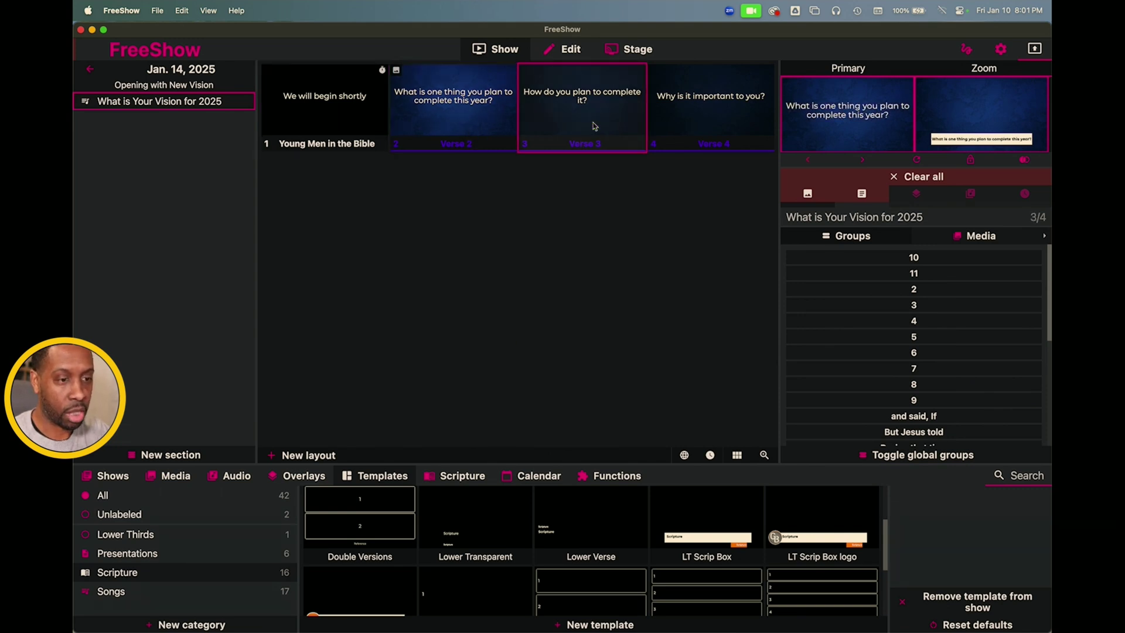
pyautogui.click(673, 126)
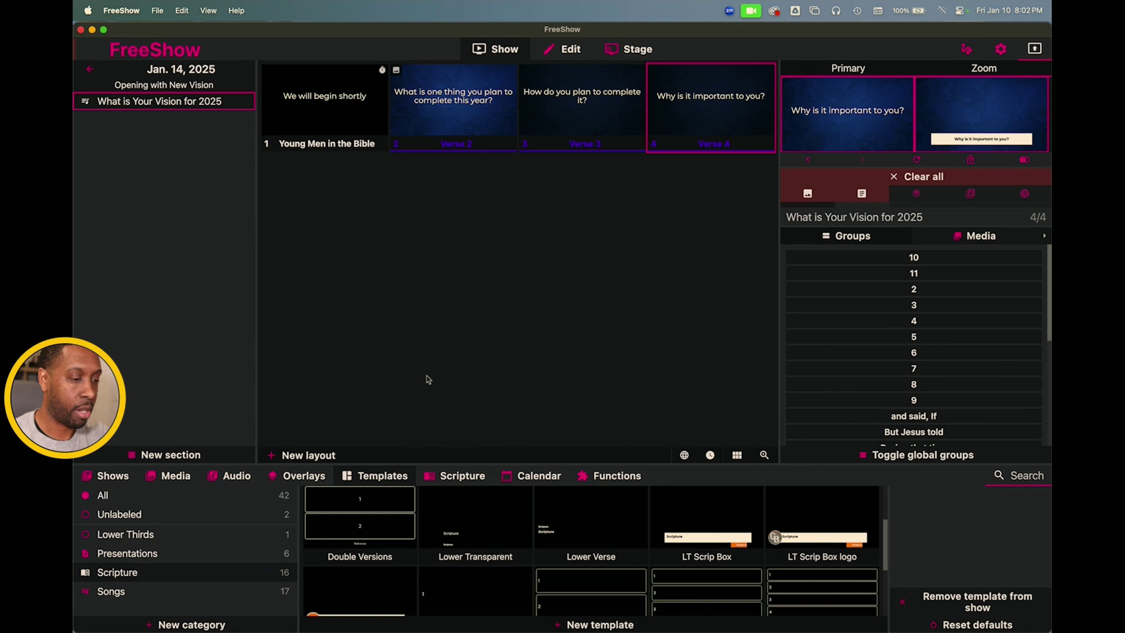
# - Put the FaceTime HD Camera behind the live slide and check it in the full-window output
pyautogui.click(175, 476)
pyautogui.click(144, 573)
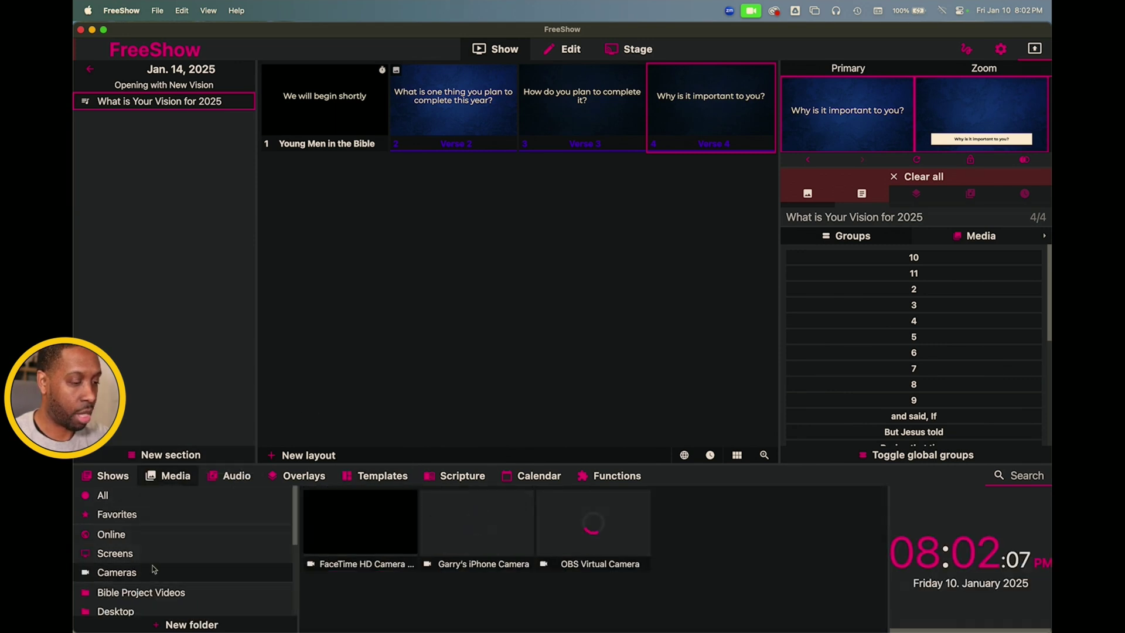
pyautogui.click(370, 536)
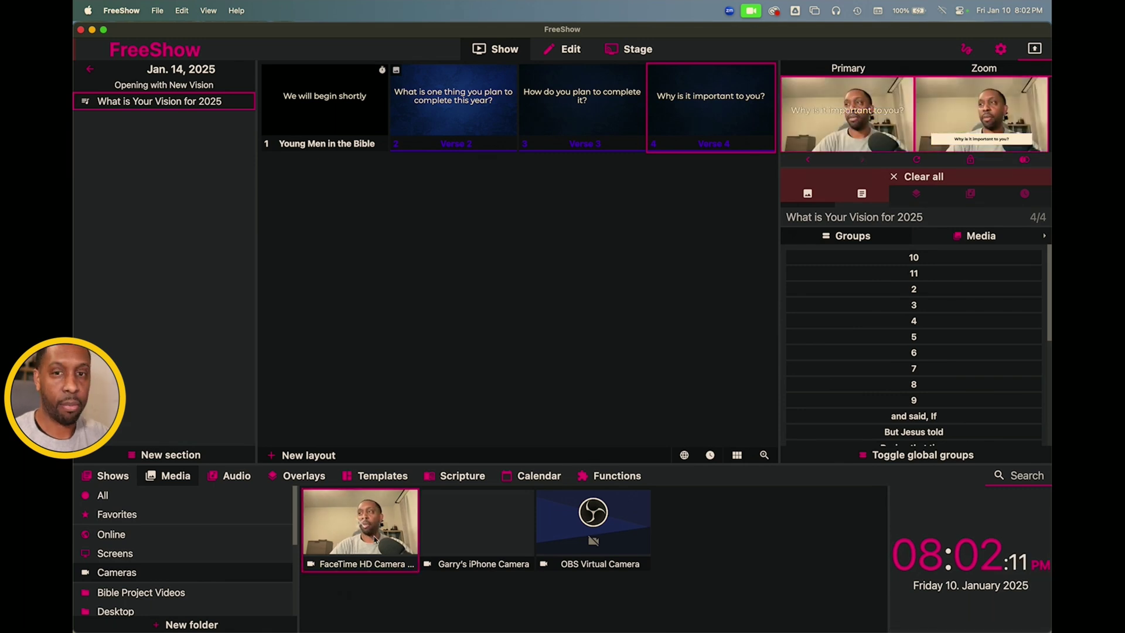
pyautogui.doubleClick(852, 119)
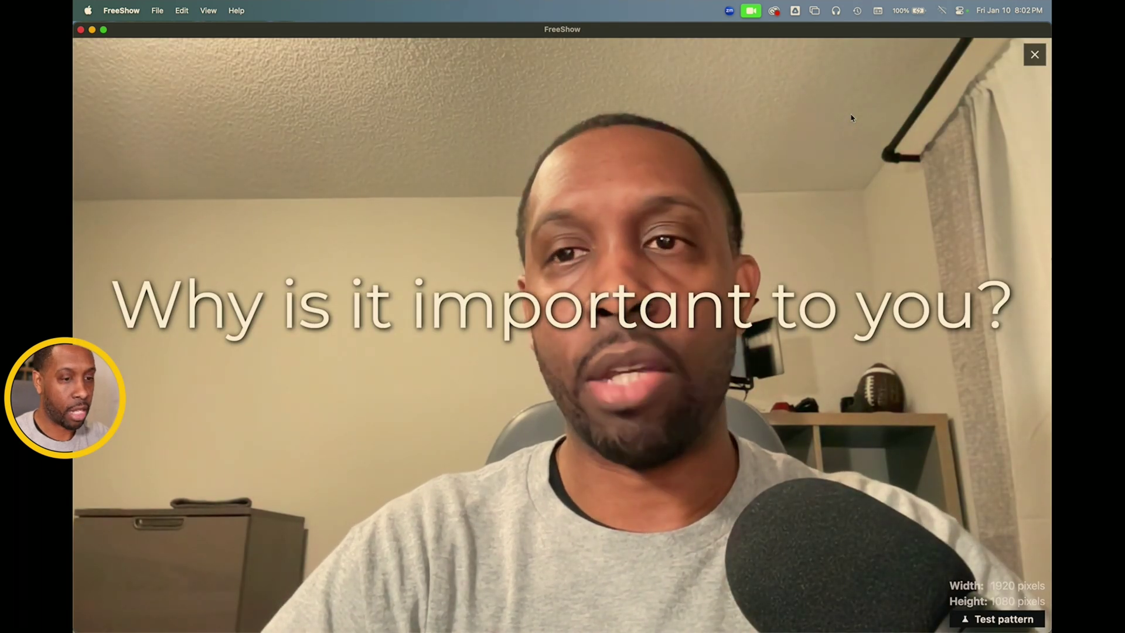
pyautogui.doubleClick(852, 119)
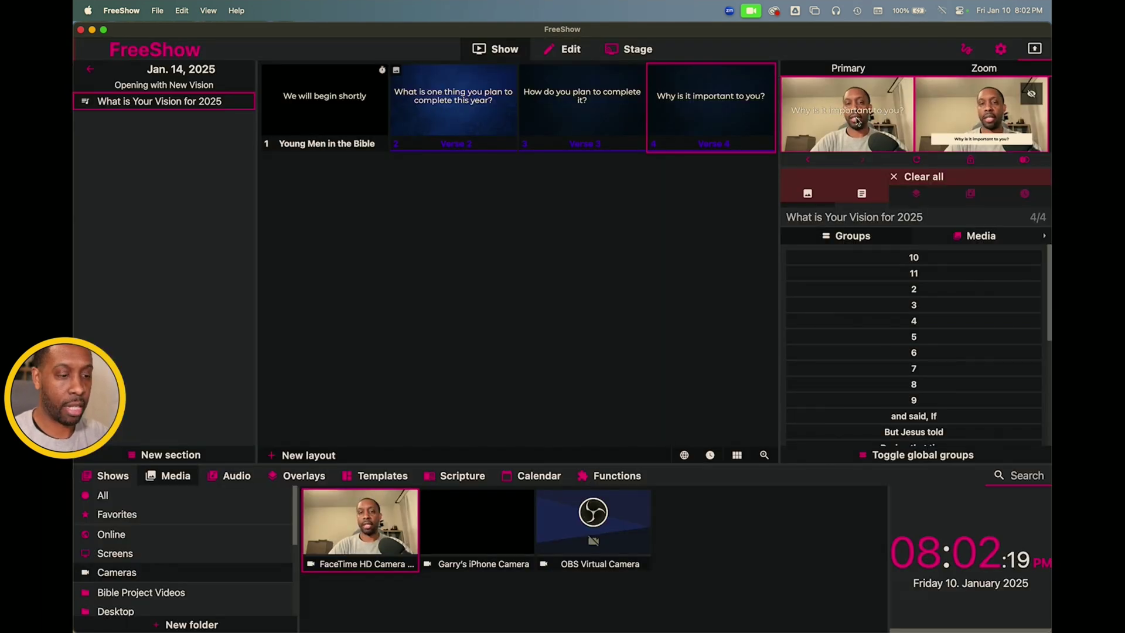
# - Return to the Templates library and browse its list
pyautogui.click(377, 477)
pyautogui.scroll(-3, 396, 518)
pyautogui.scroll(-2, 396, 518)
pyautogui.scroll(5, 363, 527)
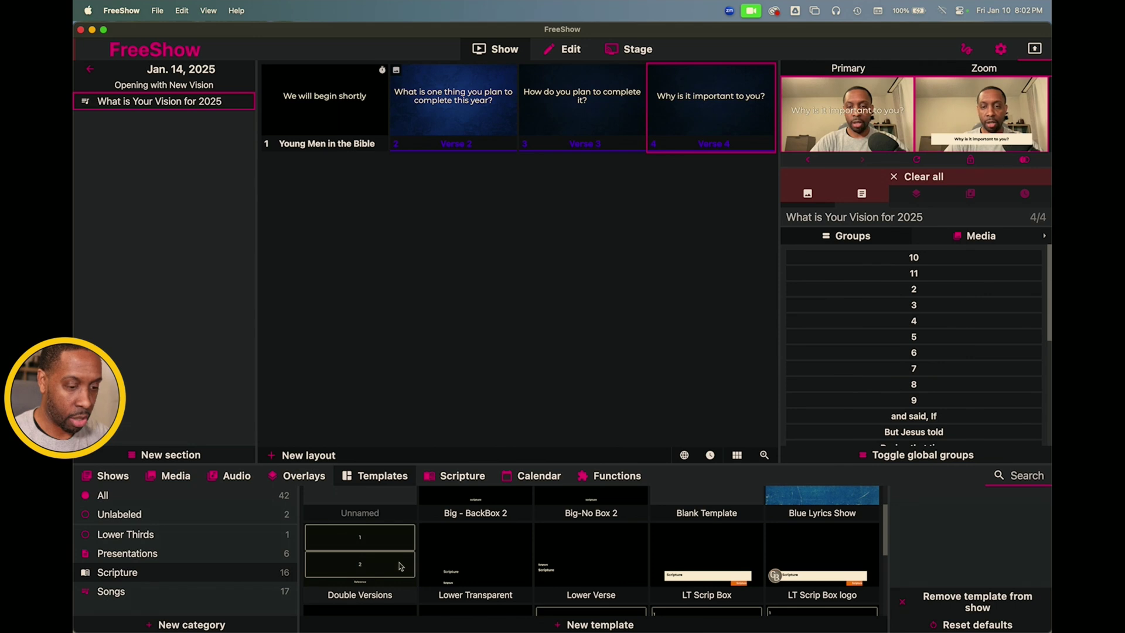
# - Apply the Songs category's LT Lyrics lower-third template to all slides and put the first question live
pyautogui.click(188, 593)
pyautogui.scroll(-5, 450, 552)
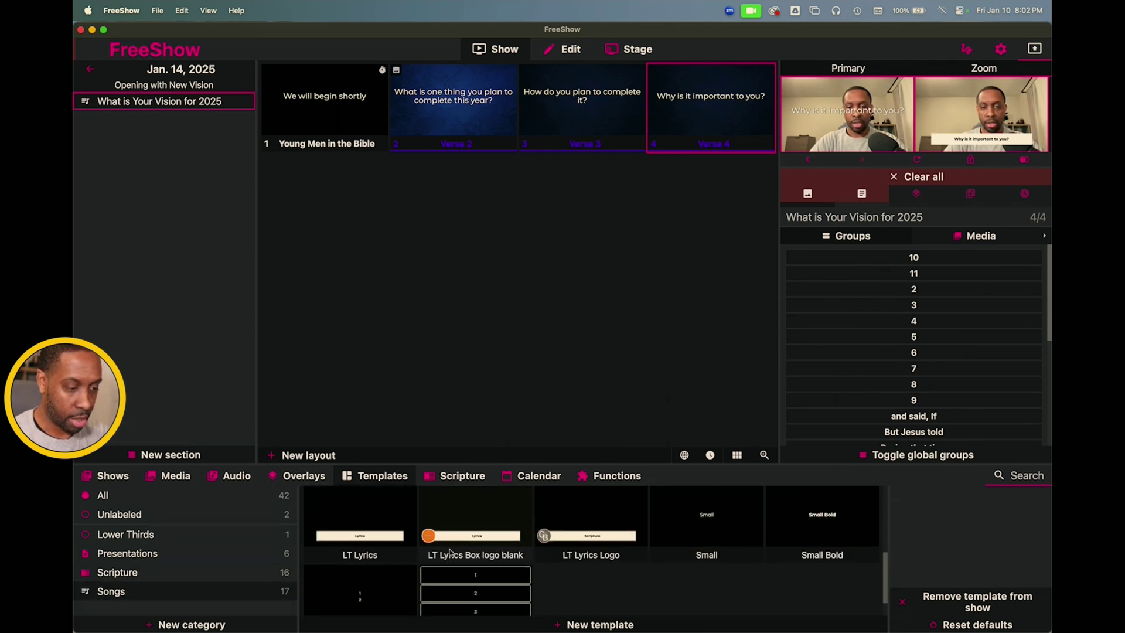
pyautogui.click(360, 529)
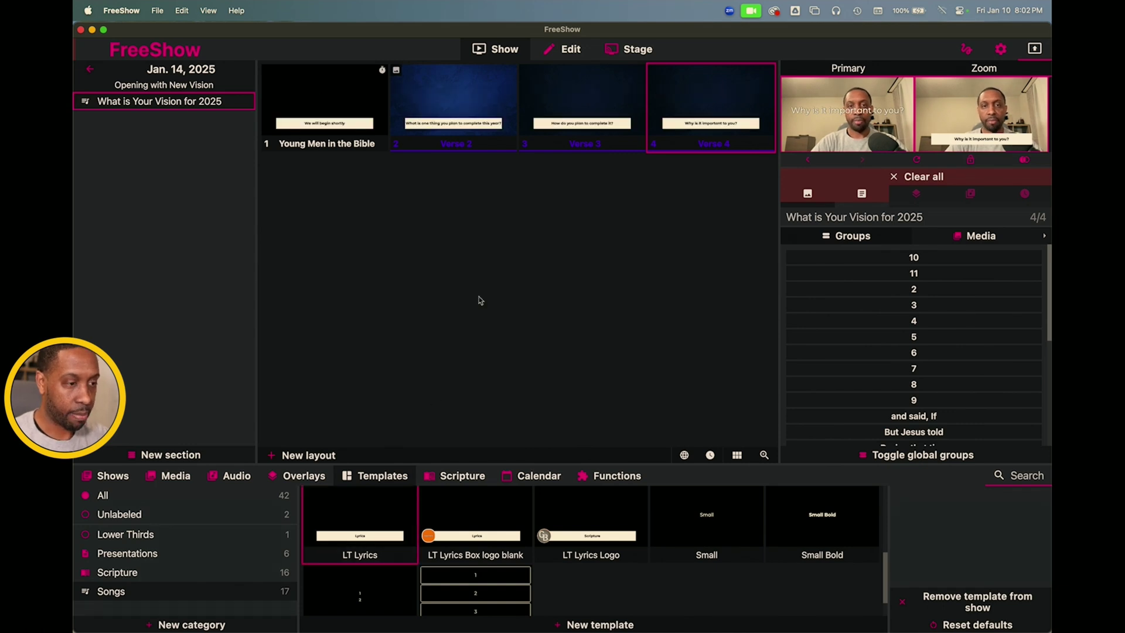
pyautogui.click(477, 112)
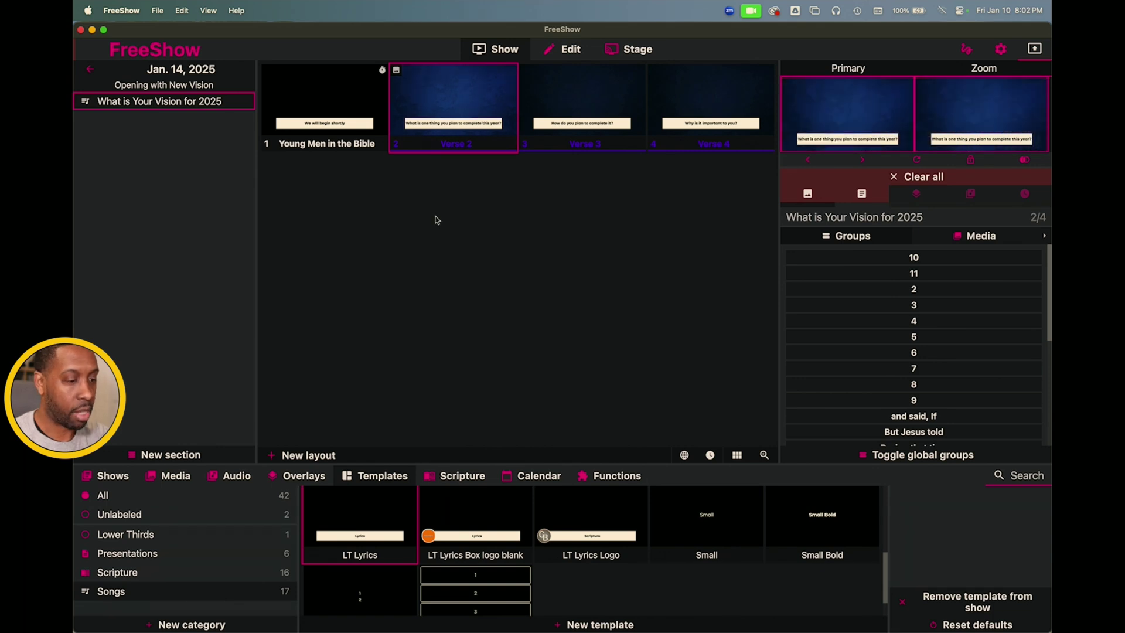
# - Drag the FaceTime HD Camera onto the question slides as their background and view the output full-window
pyautogui.click(171, 478)
pyautogui.click(361, 537)
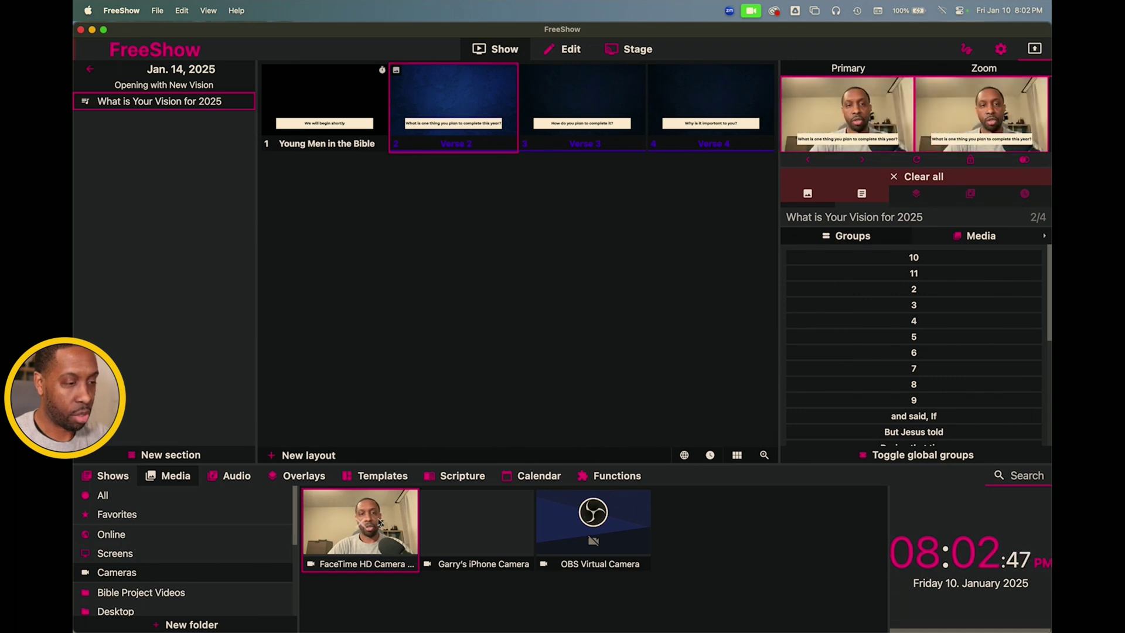
pyautogui.click(378, 522)
pyautogui.moveTo(382, 535); pyautogui.dragTo(460, 117)
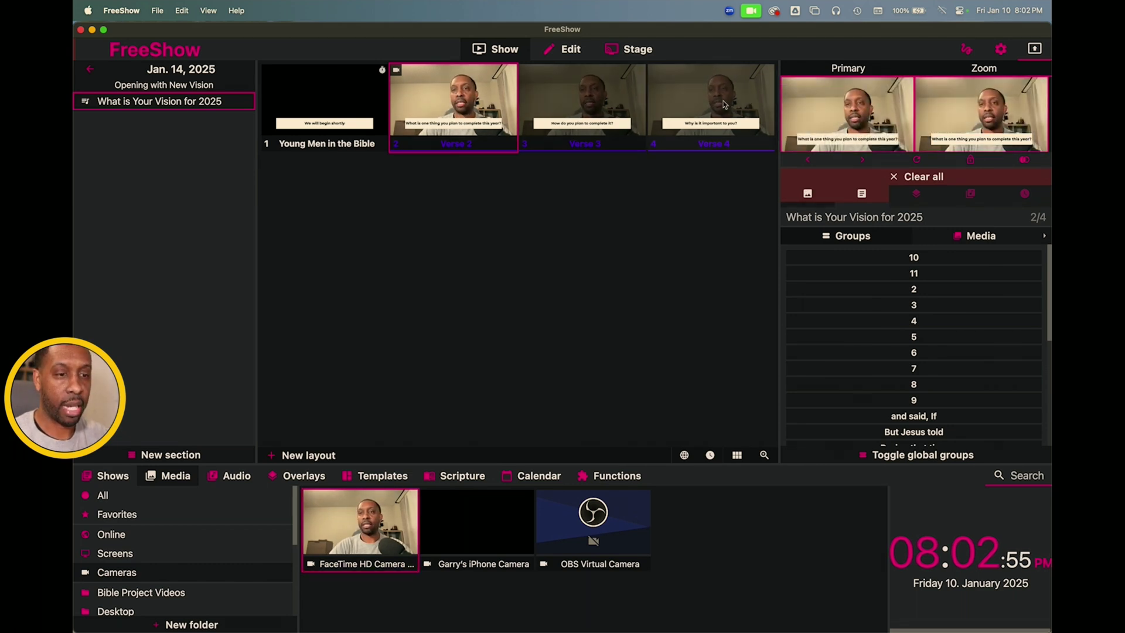
pyautogui.doubleClick(822, 112)
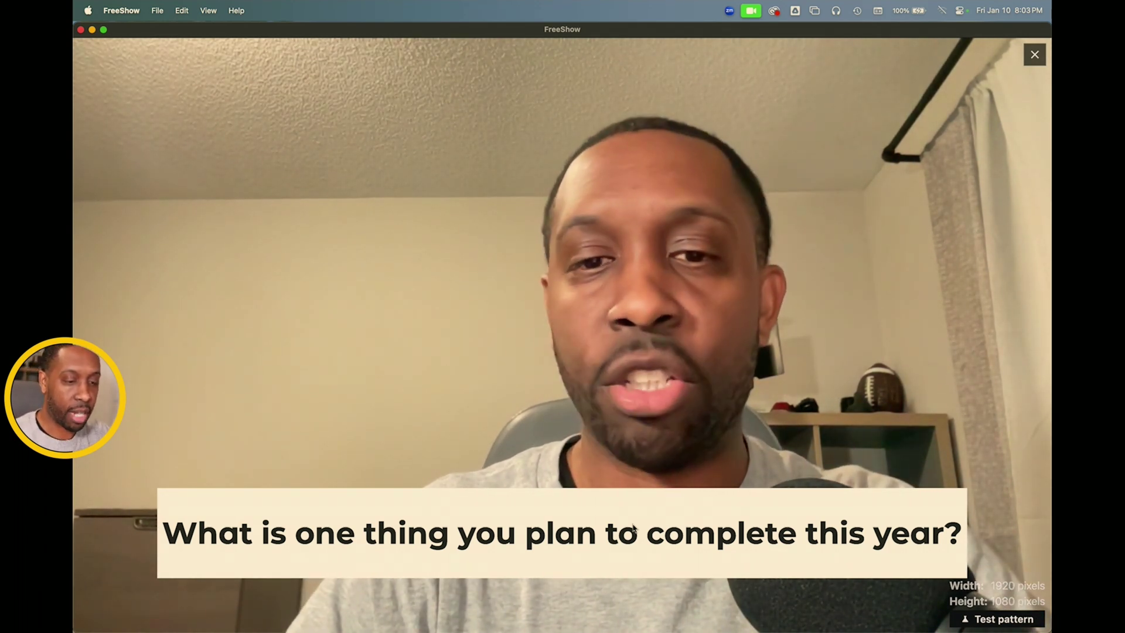
# - Step through 'How do you plan to complete it?' and 'Why is it important to you?', then leave the full-window view
pyautogui.press('Right')
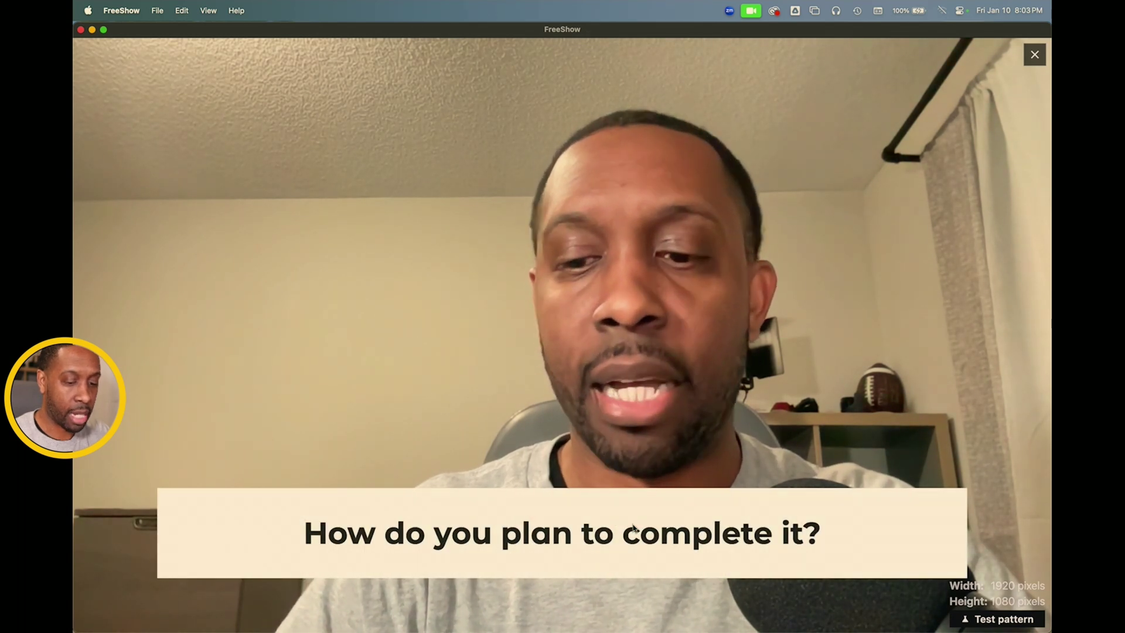
pyautogui.press('Right')
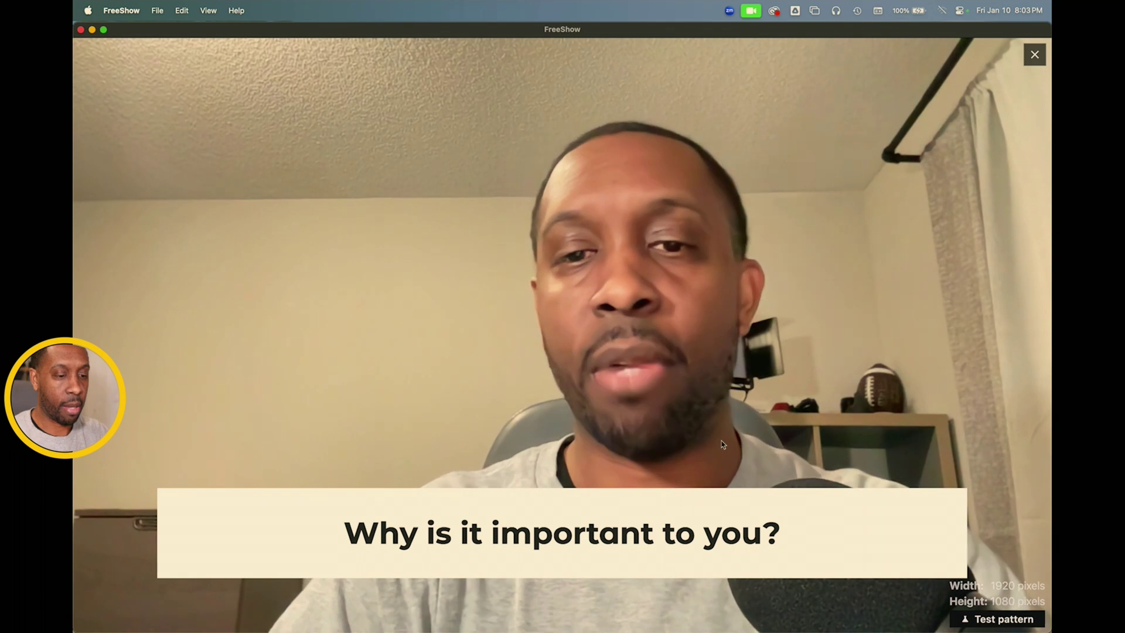
pyautogui.press('super+grave')
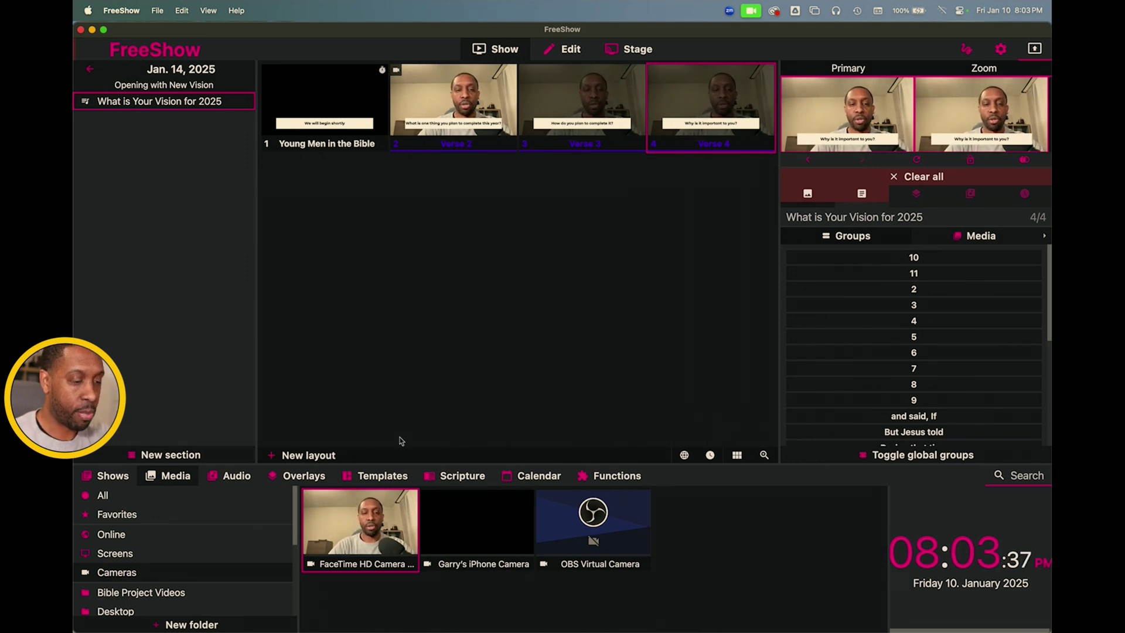
# - Drag Matthew 4:1-11 (New Living Translation) from an enlarged scripture drawer into the show as slides
pyautogui.click(455, 476)
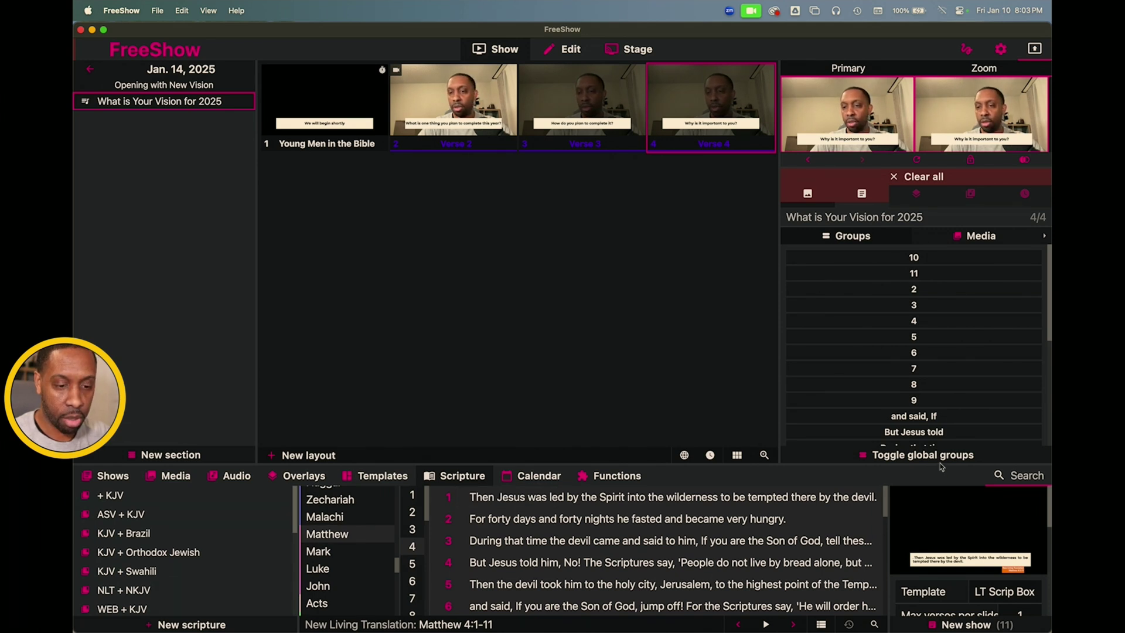
pyautogui.moveTo(788, 469); pyautogui.dragTo(788, 331)
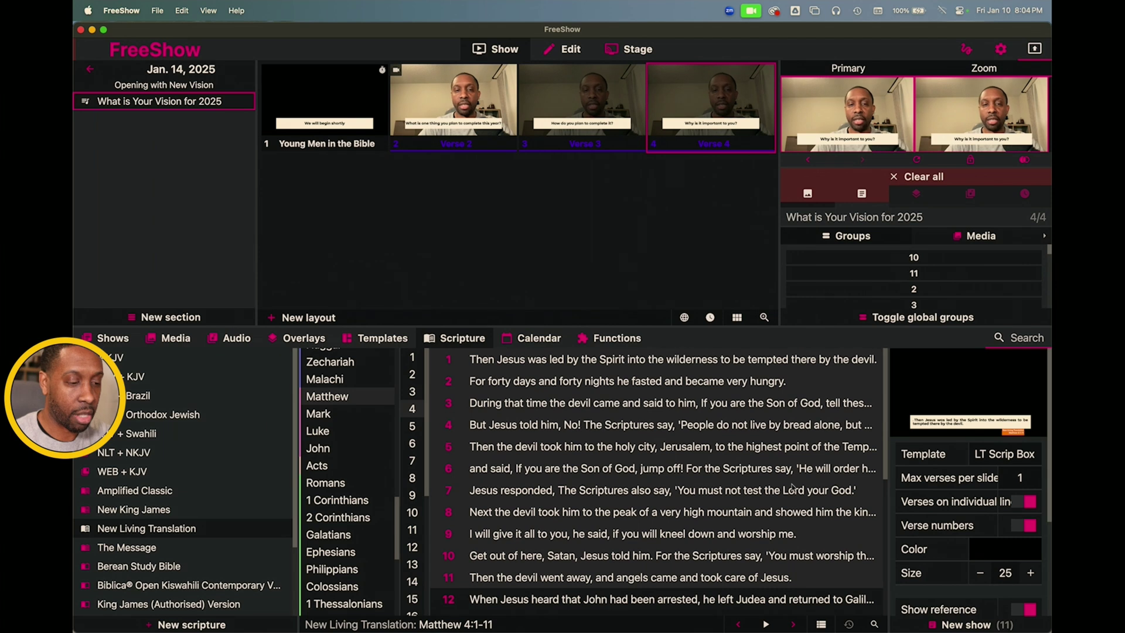
pyautogui.moveTo(550, 453); pyautogui.dragTo(404, 229)
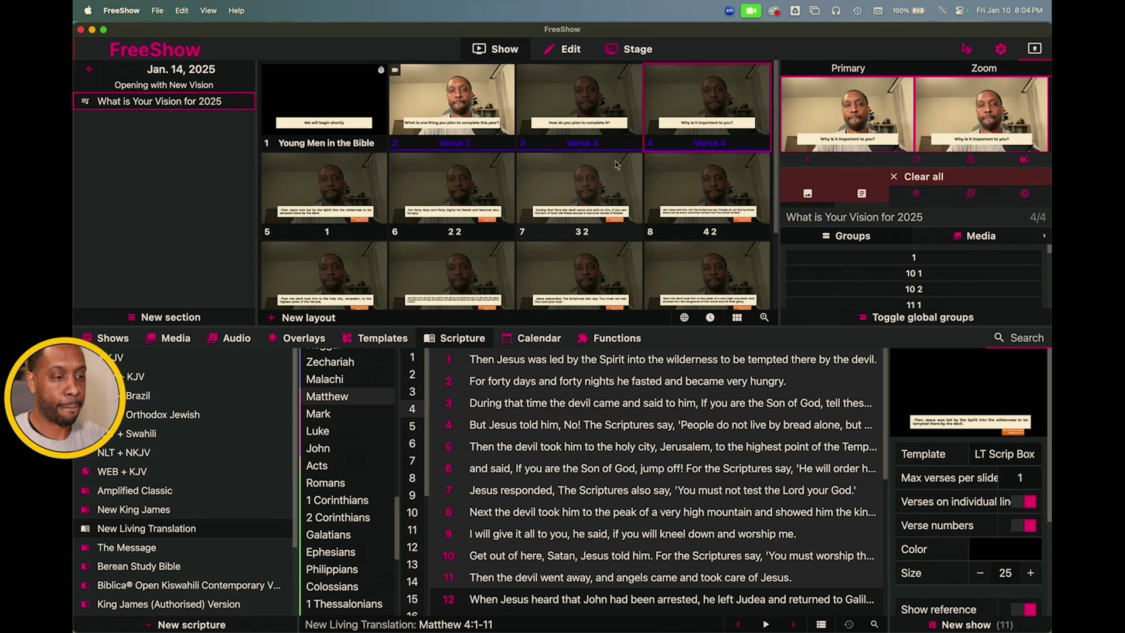
# - Show 'How do you plan' full-window, then advance through 'Why is it important to you?' to Matthew 4:1
pyautogui.click(587, 111)
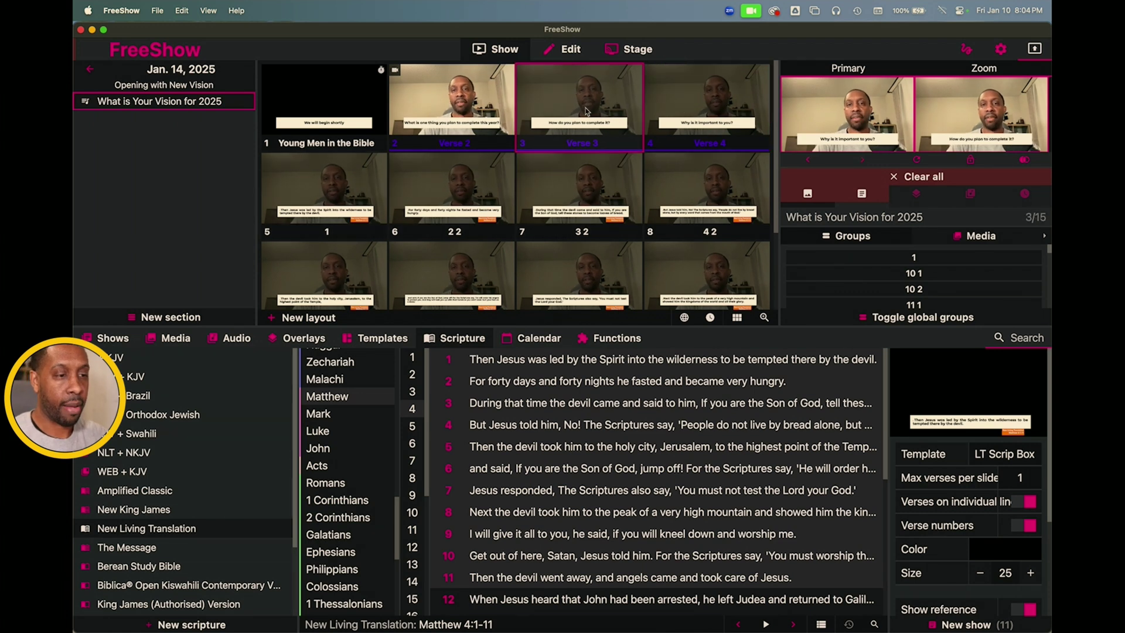
pyautogui.click(857, 126)
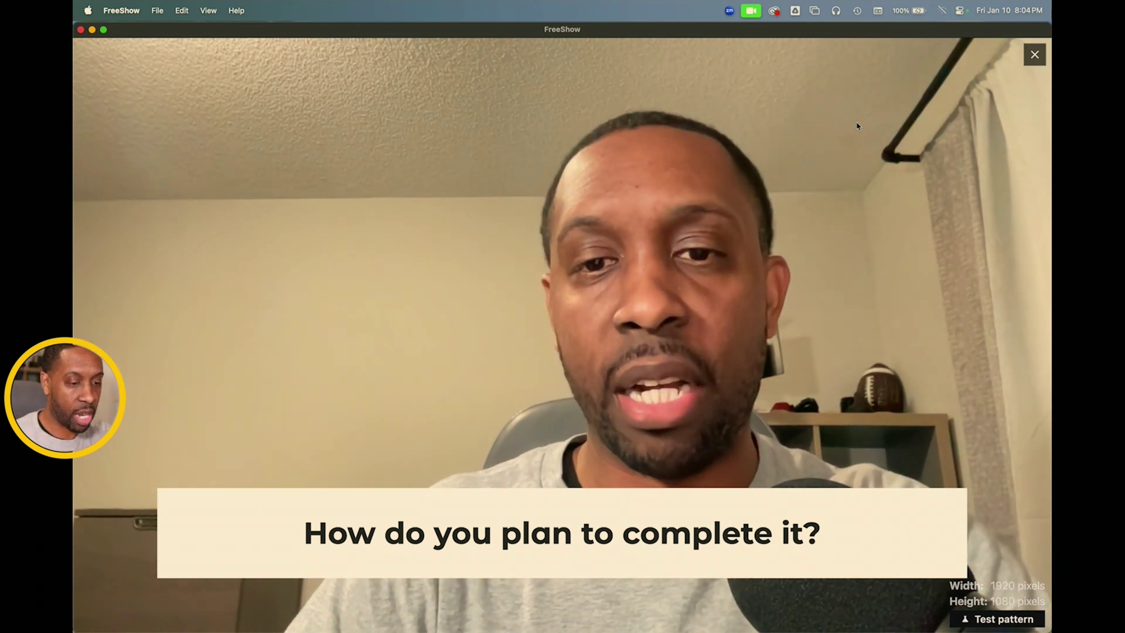
pyautogui.press('Right')
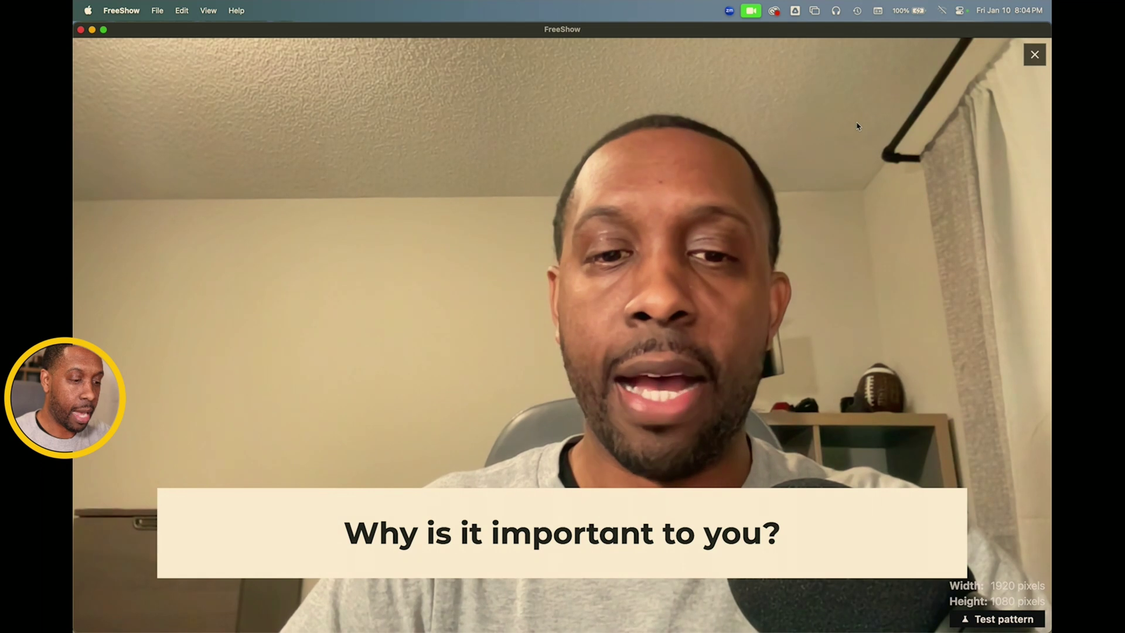
pyautogui.press('Right')
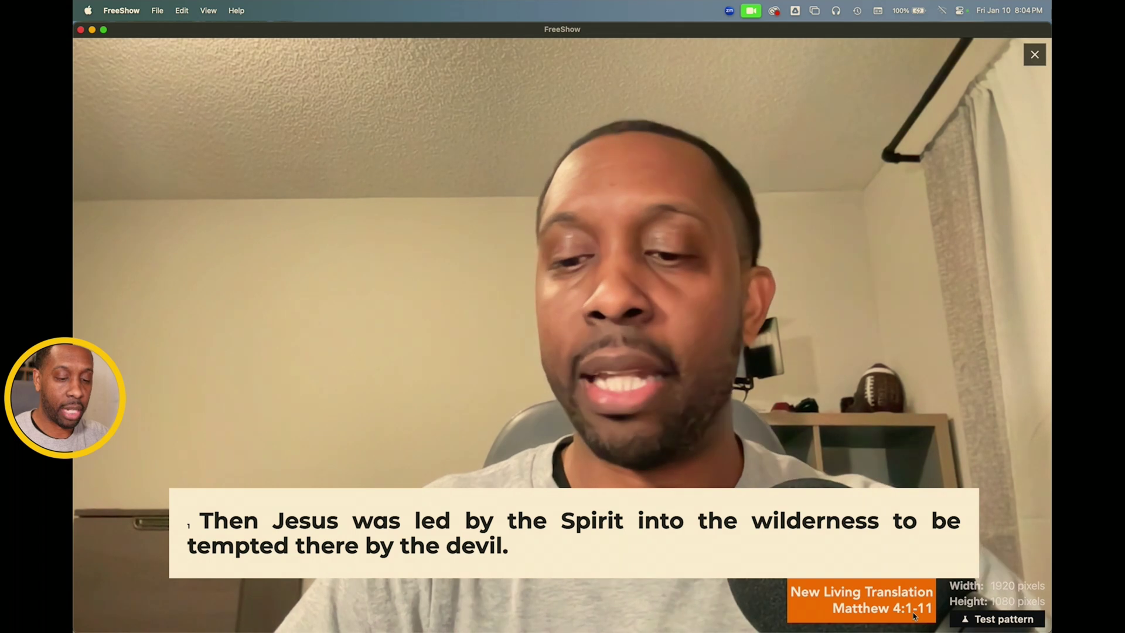
# - Advance the lower thirds through Matthew 4:2, 4:3 and 4:4, then exit full-window
pyautogui.press('Right')
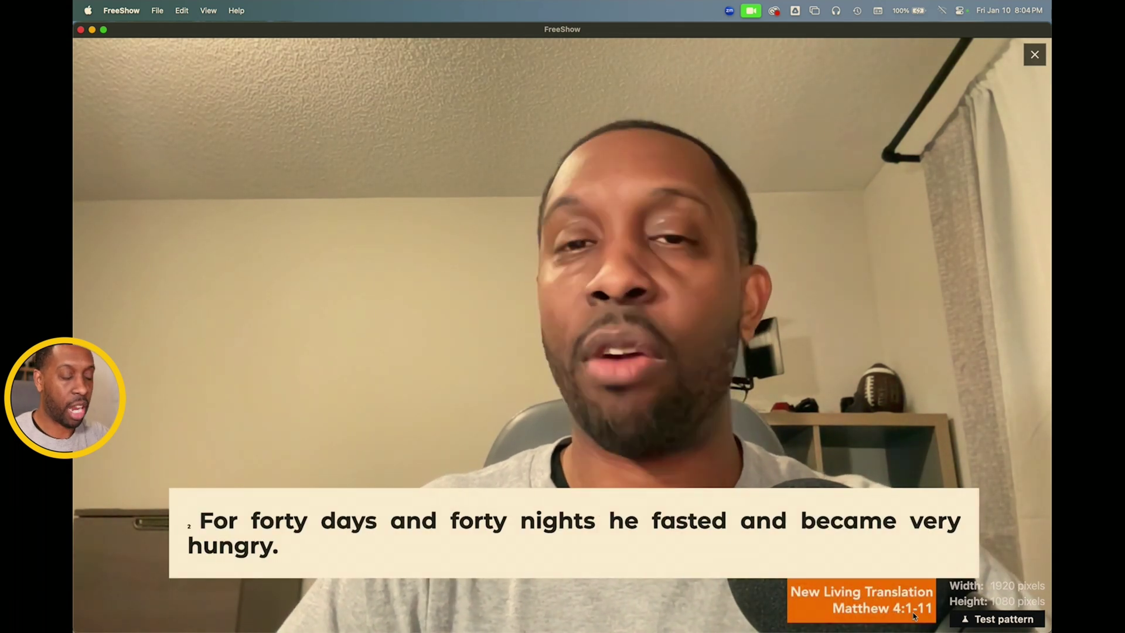
pyautogui.press('Right')
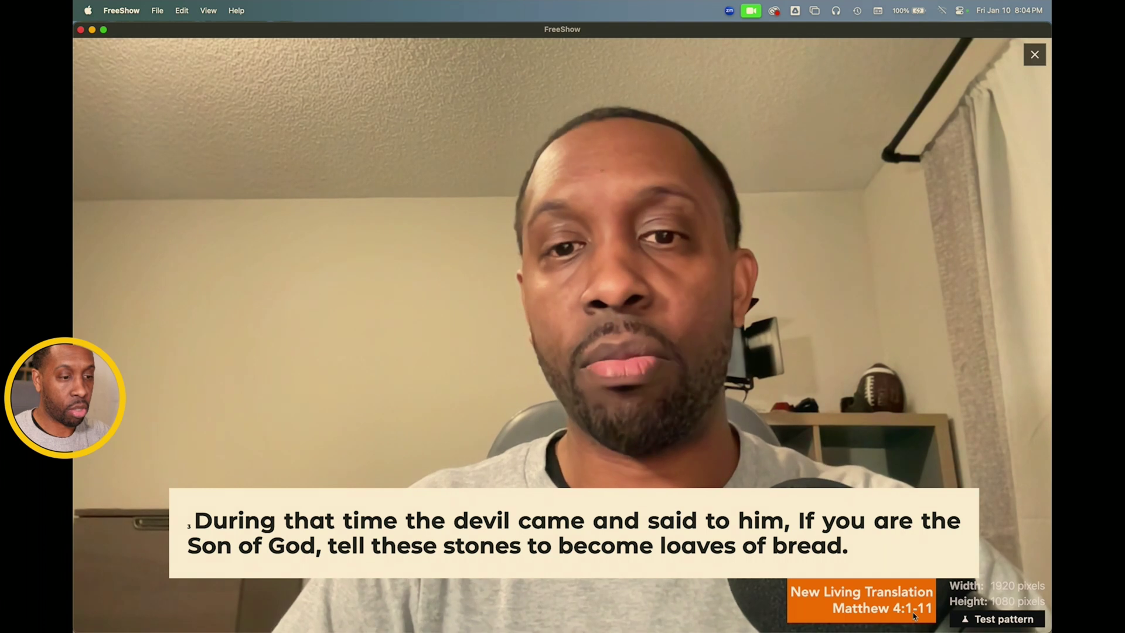
pyautogui.press('Right')
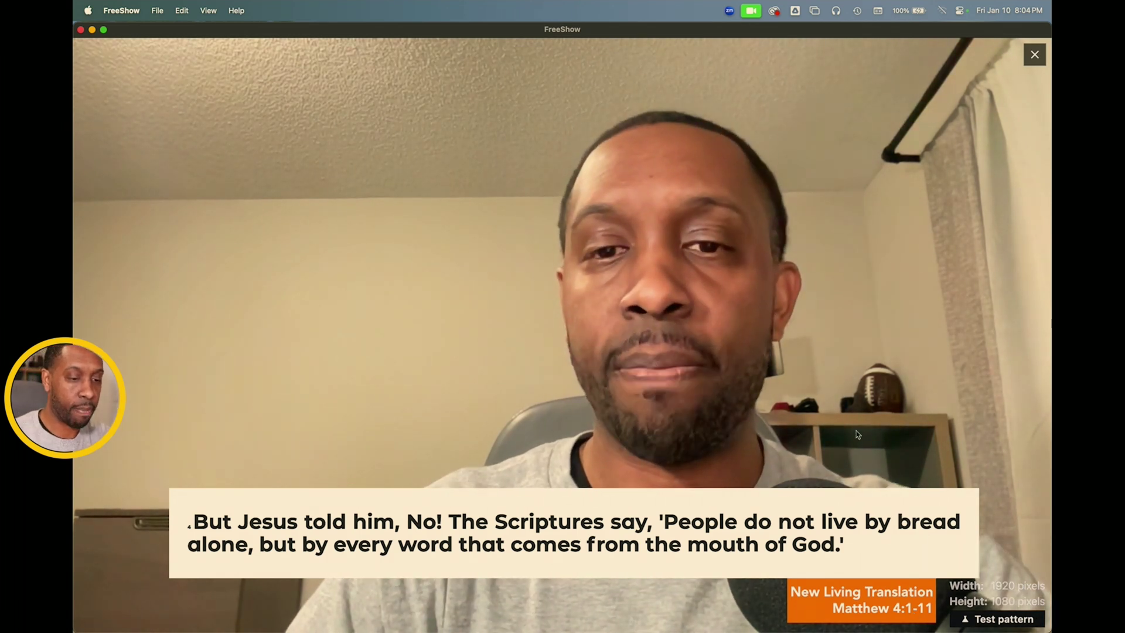
pyautogui.press('Escape')
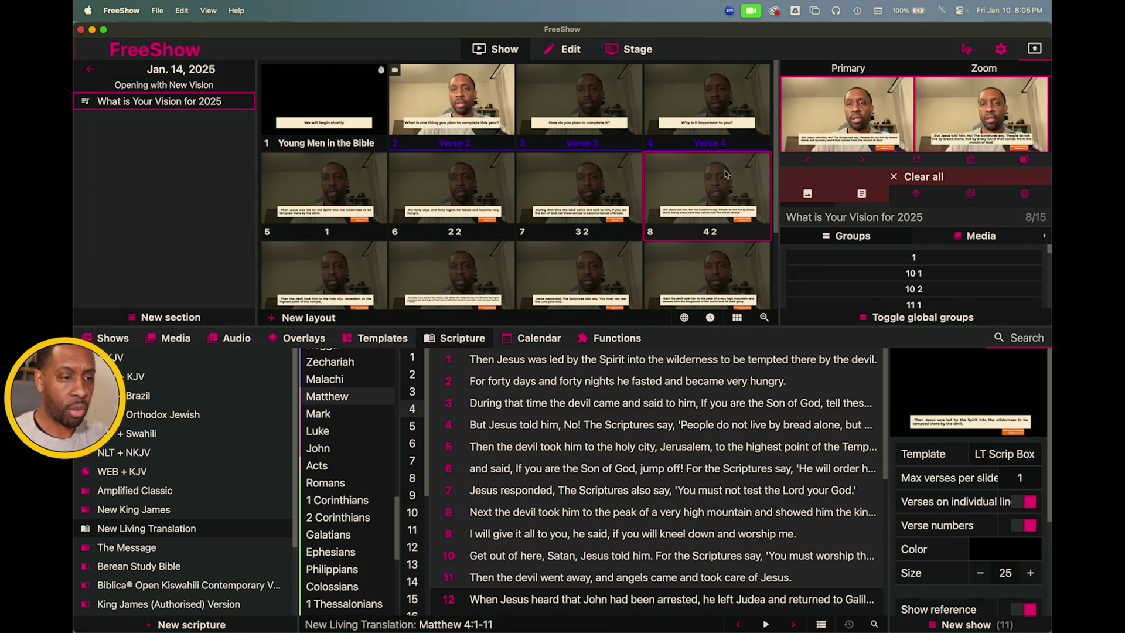
# - Check the 'How do you plan' slide's text, media and between transitions, leaving them at None
pyautogui.click(444, 123)
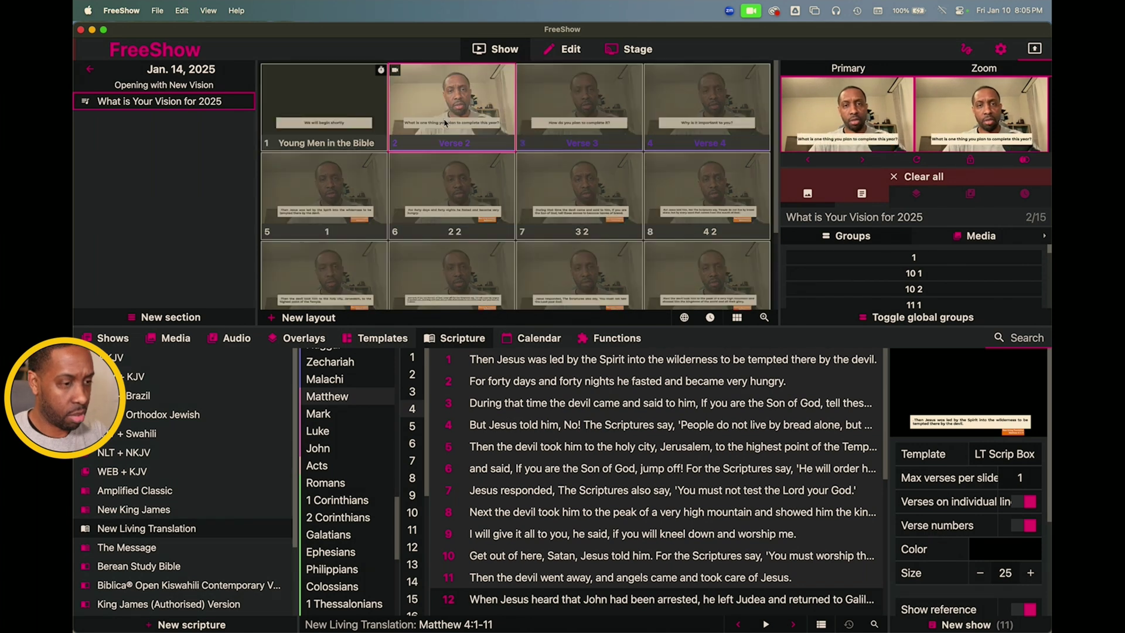
pyautogui.rightClick(535, 100)
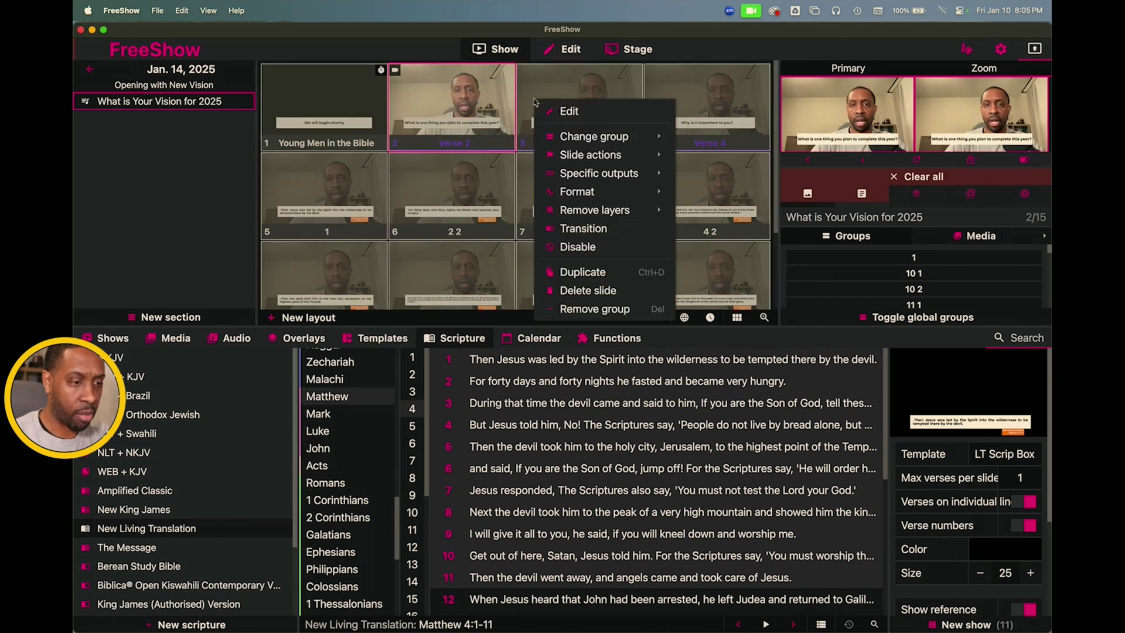
pyautogui.click(605, 229)
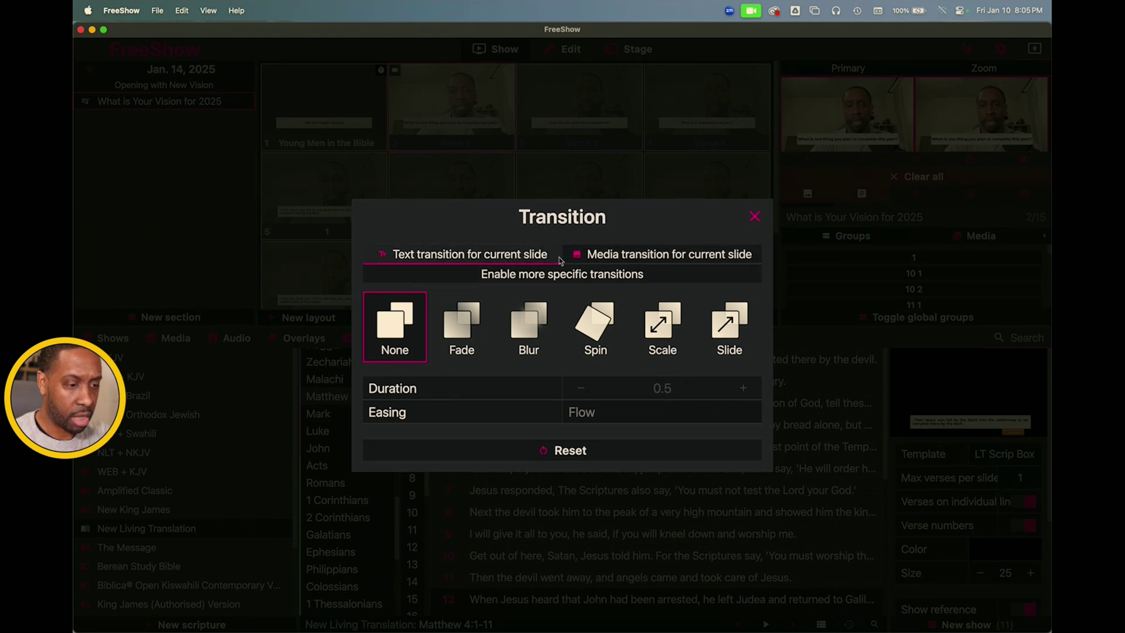
pyautogui.click(604, 256)
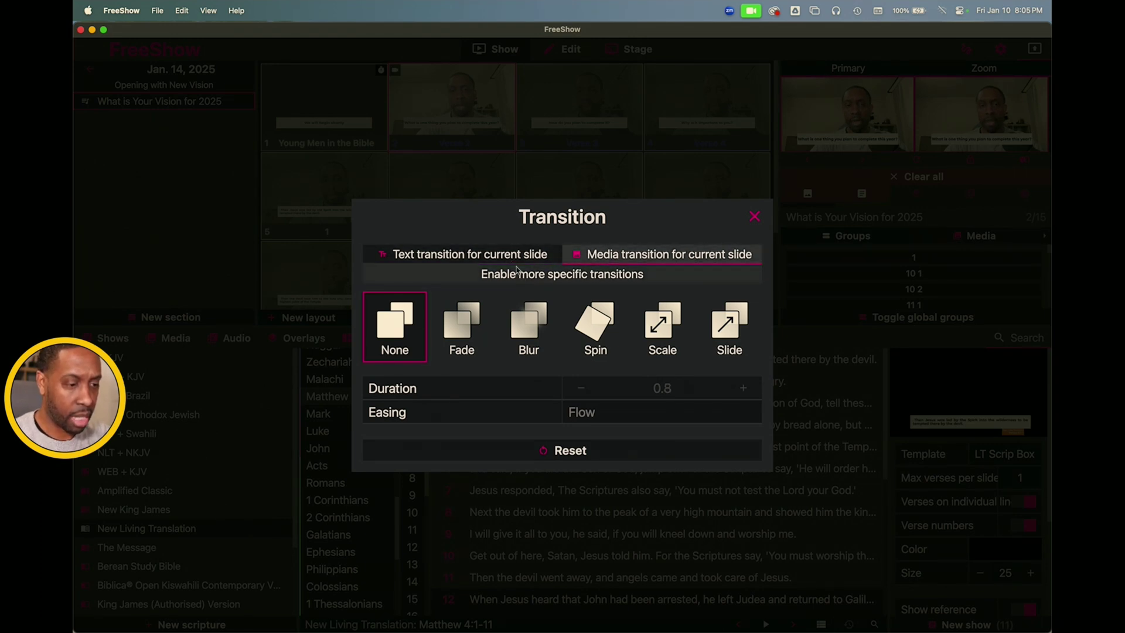
pyautogui.click(521, 257)
pyautogui.click(529, 275)
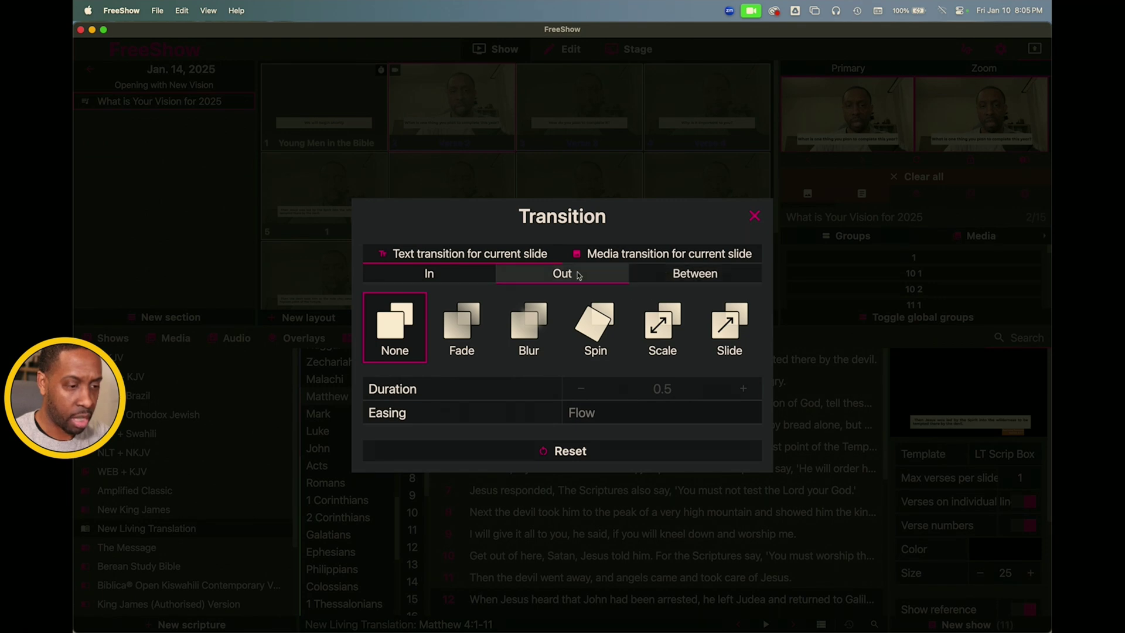
pyautogui.click(664, 273)
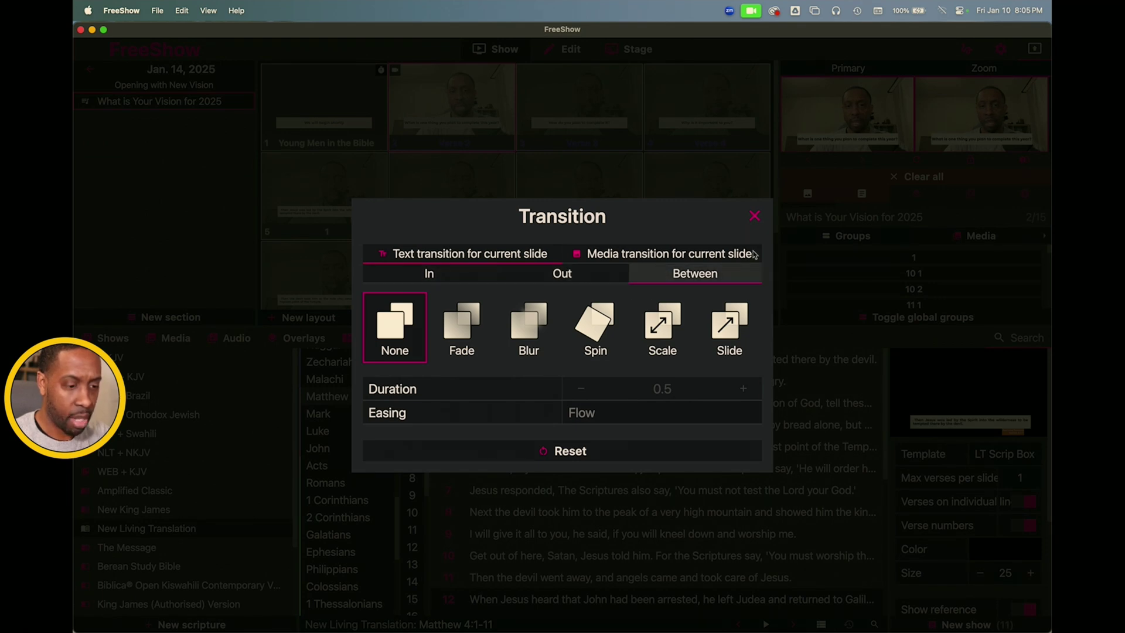
pyautogui.click(754, 216)
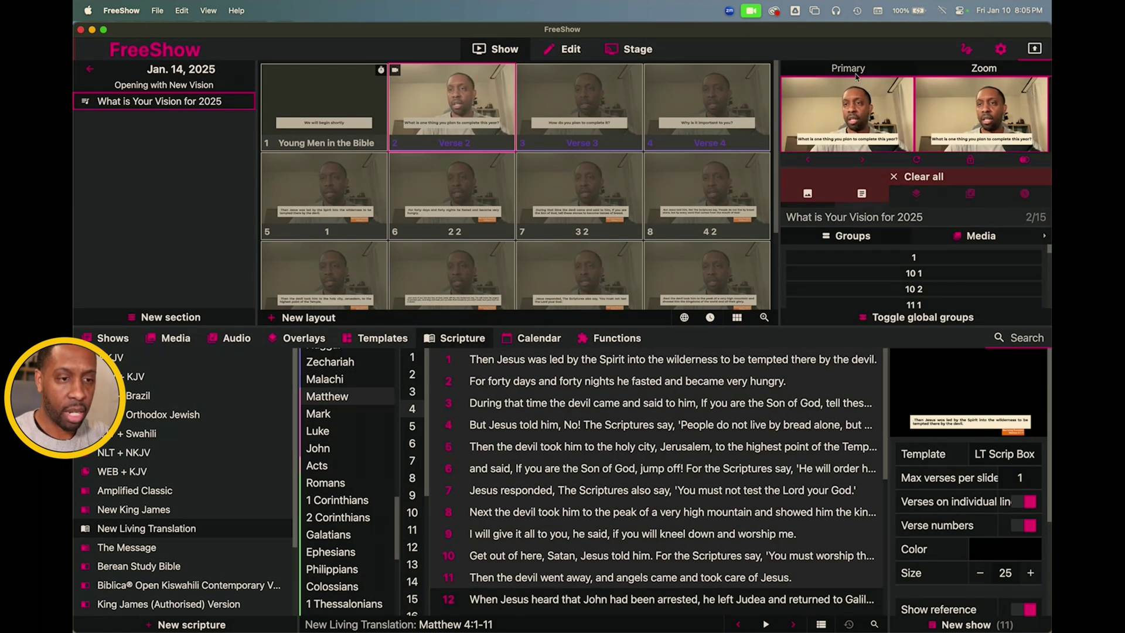
# - Preview full-window from the opening slide through the questions, then advance to Matthew 4:3
pyautogui.moveTo(958, 110)
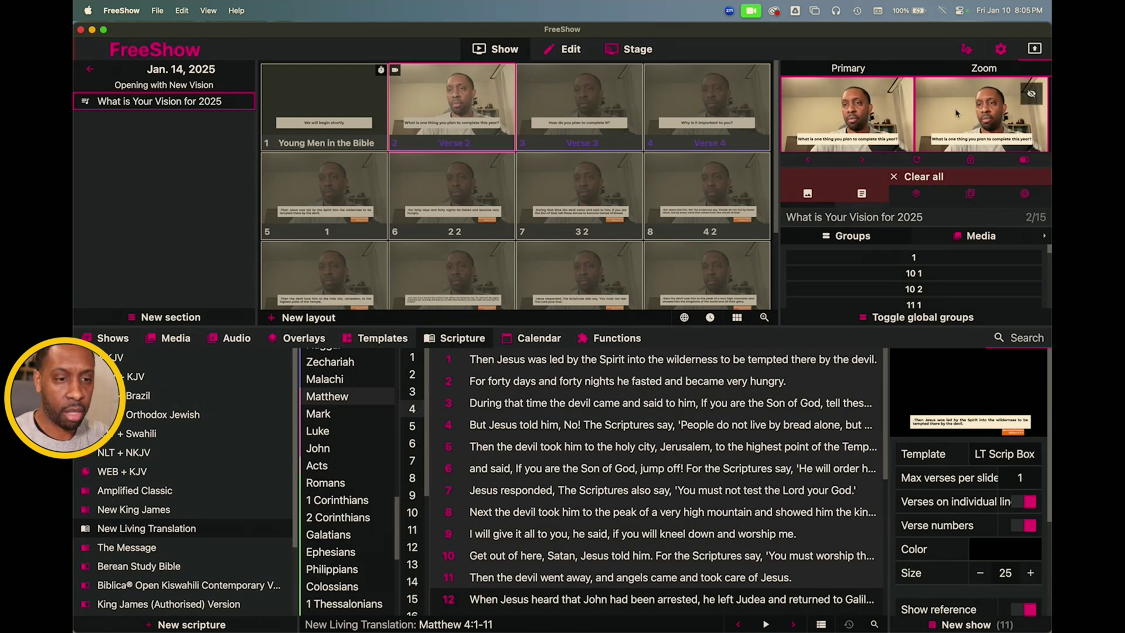
pyautogui.click(963, 113)
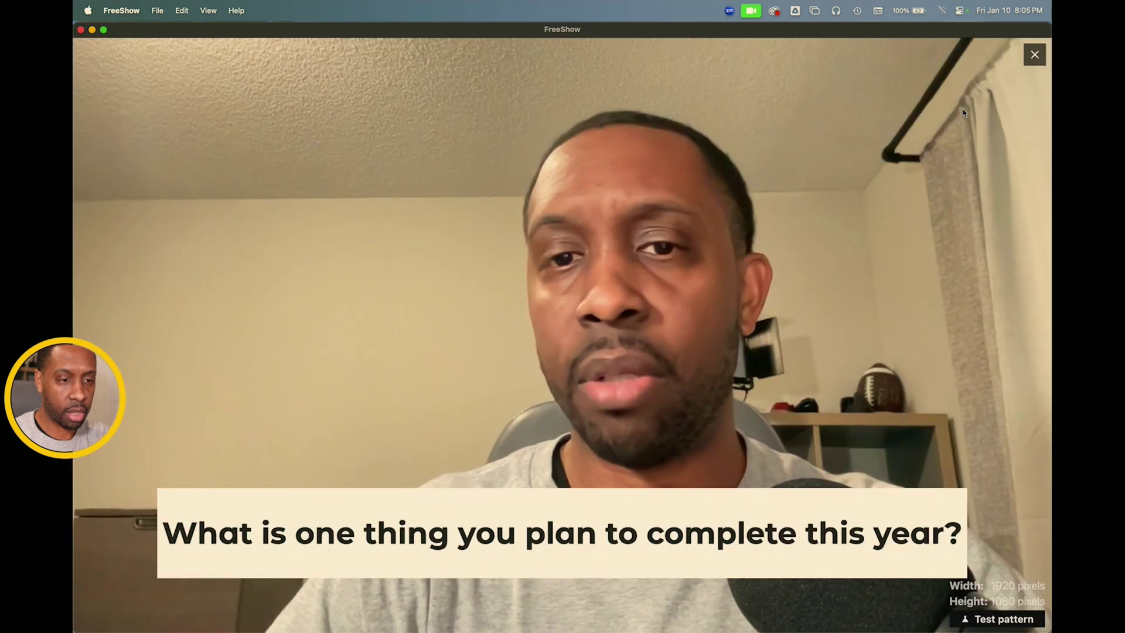
pyautogui.press('Left')
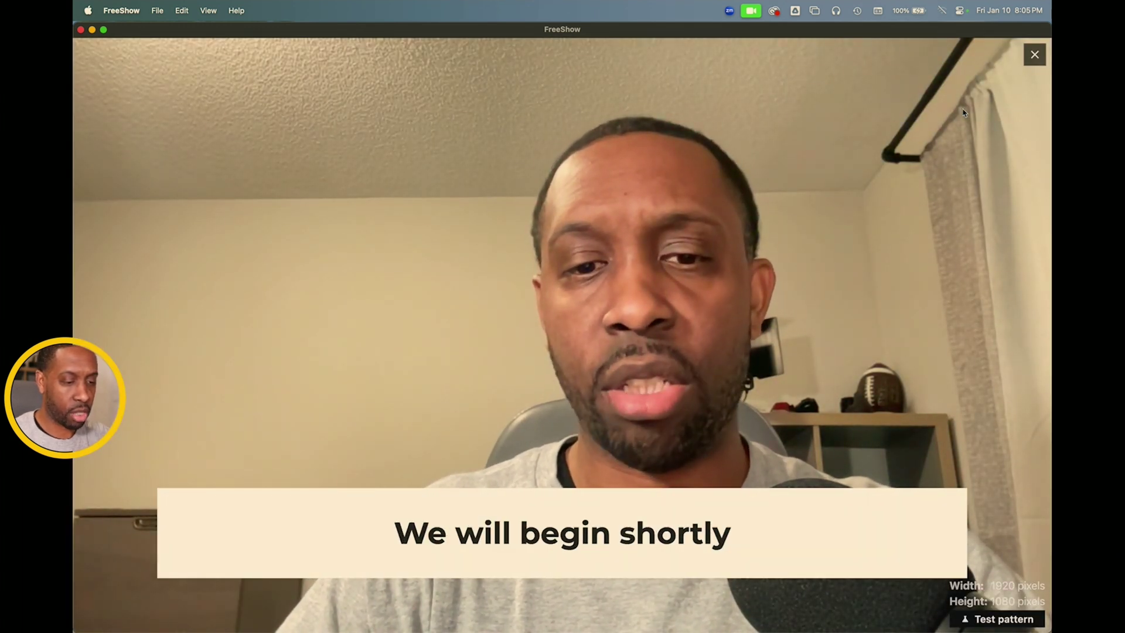
pyautogui.press('Right')
pyautogui.press('Right')
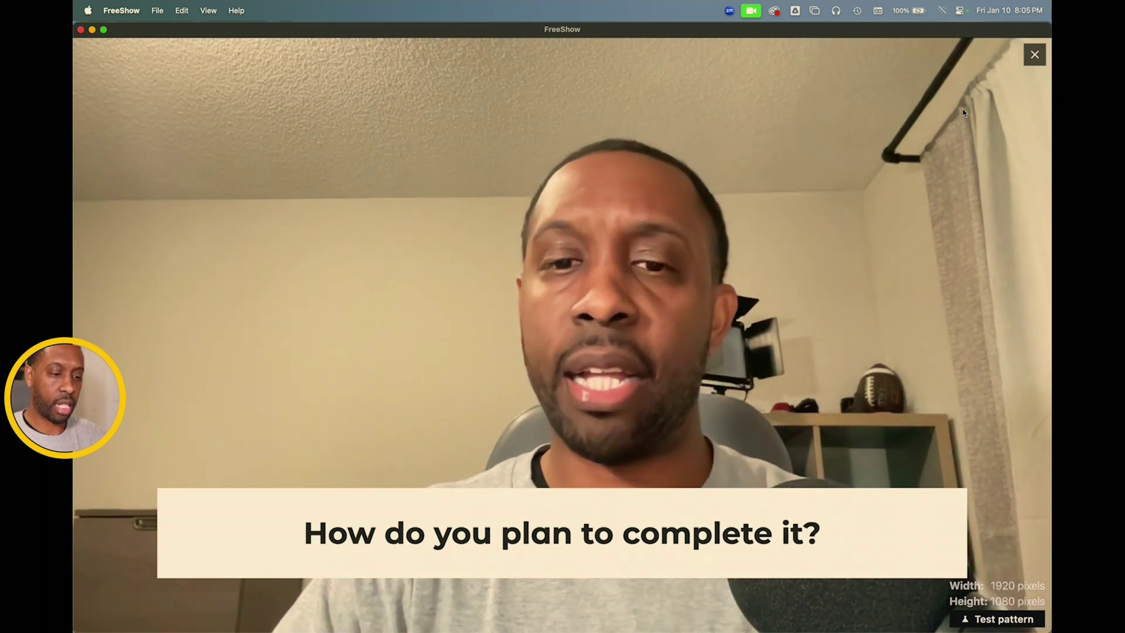
pyautogui.press('Right')
pyautogui.press('Right')
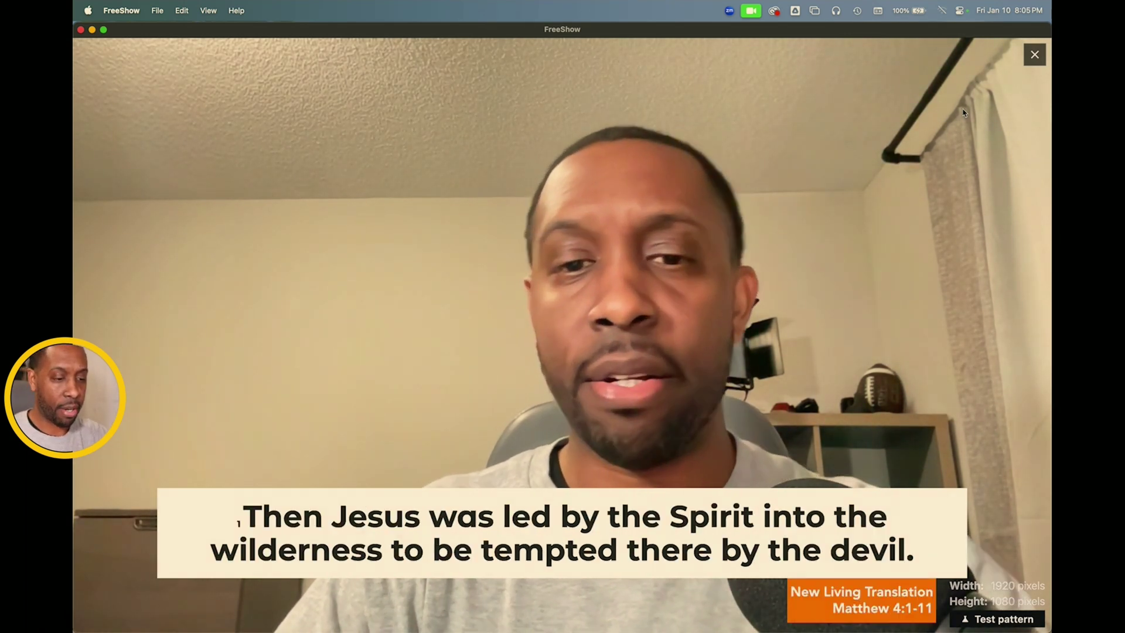
pyautogui.press('Escape')
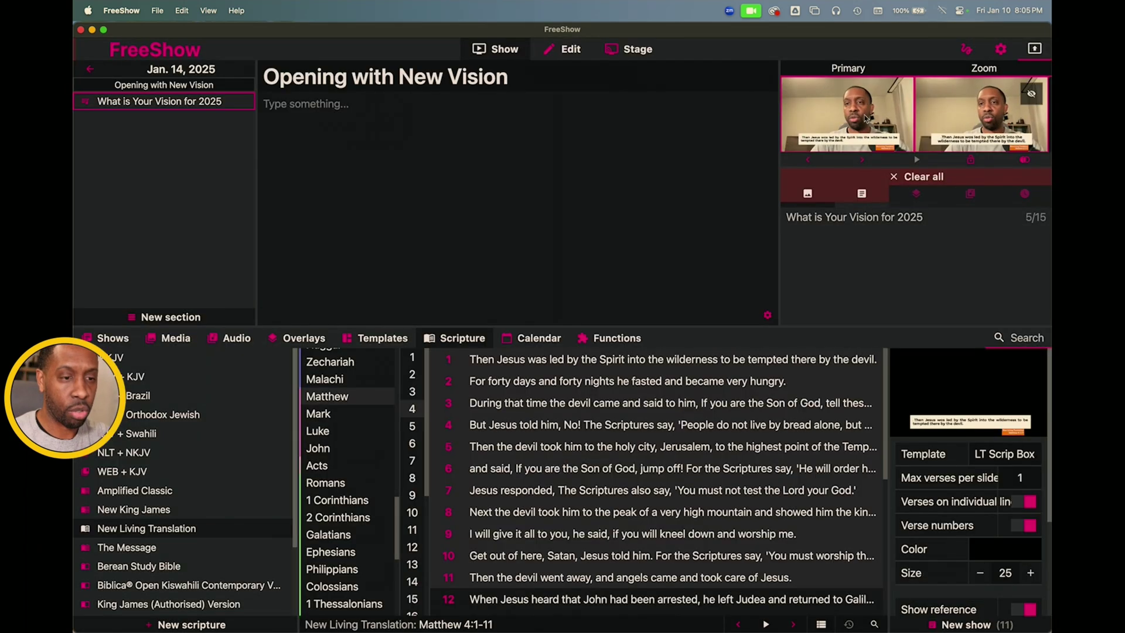
pyautogui.doubleClick(865, 119)
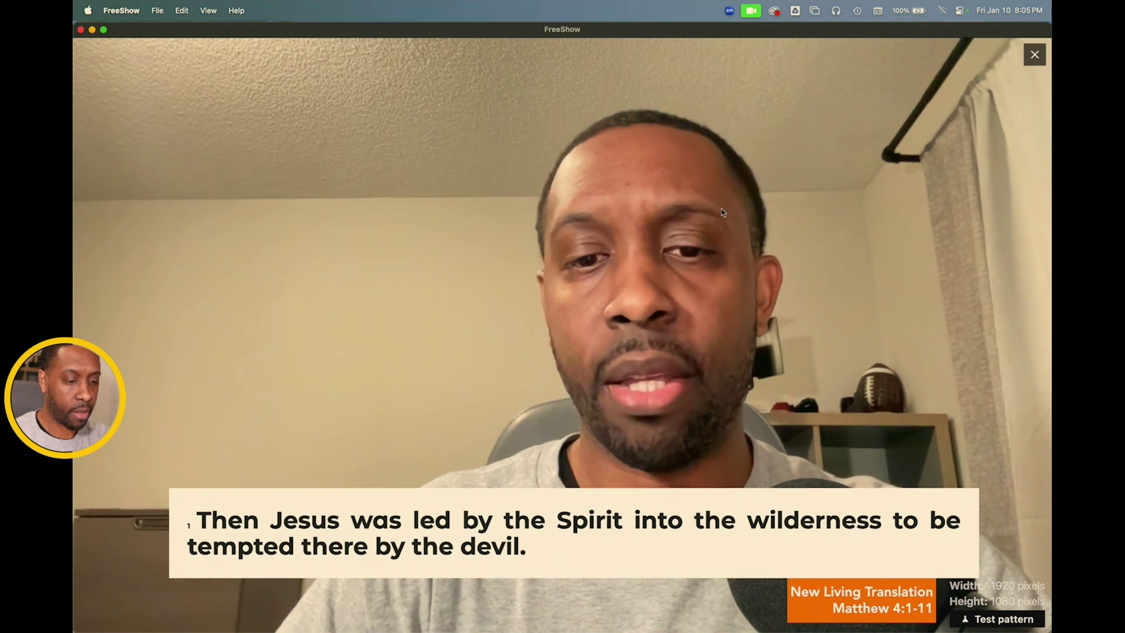
pyautogui.press('Right')
pyautogui.press('Right')
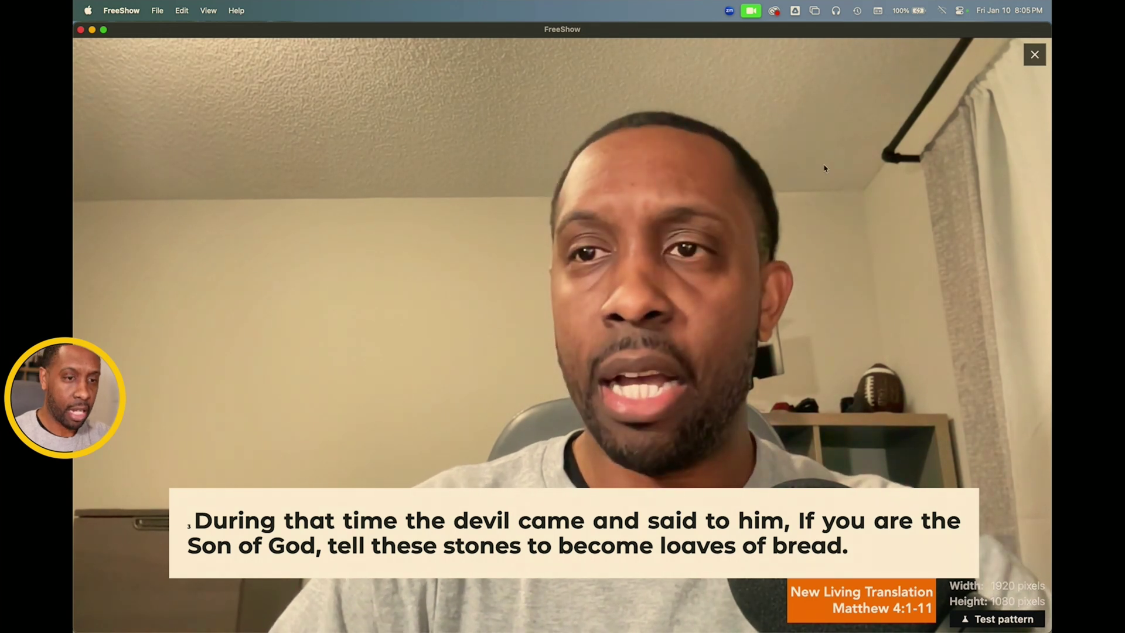
pyautogui.press('Escape')
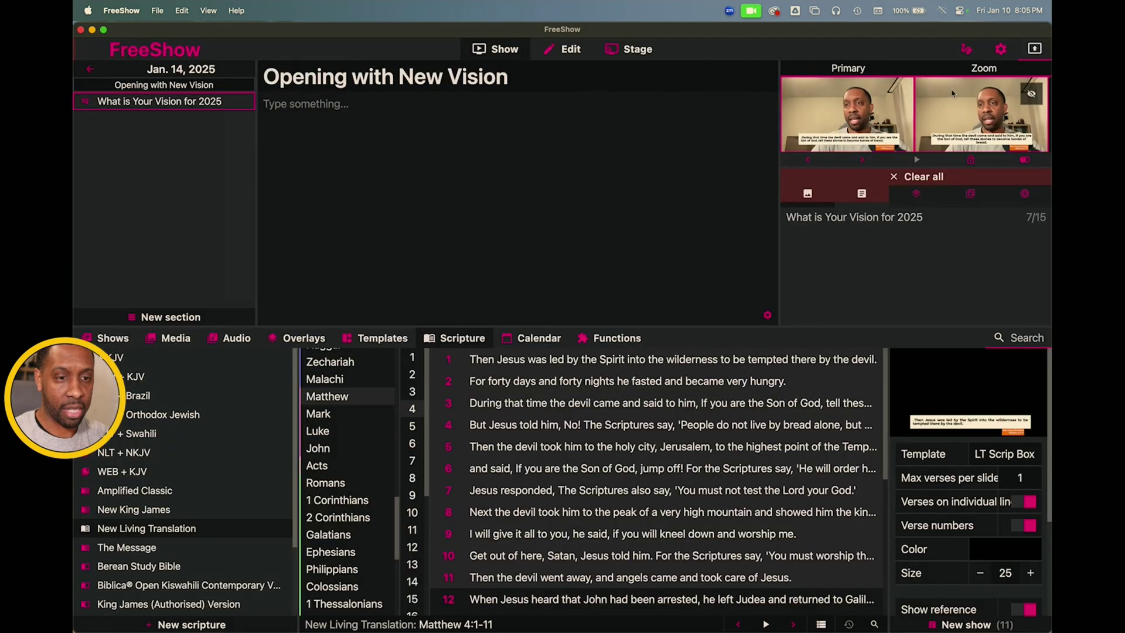
# - In Settings > Styles, select the Default style and bring up its transition options
pyautogui.click(1002, 49)
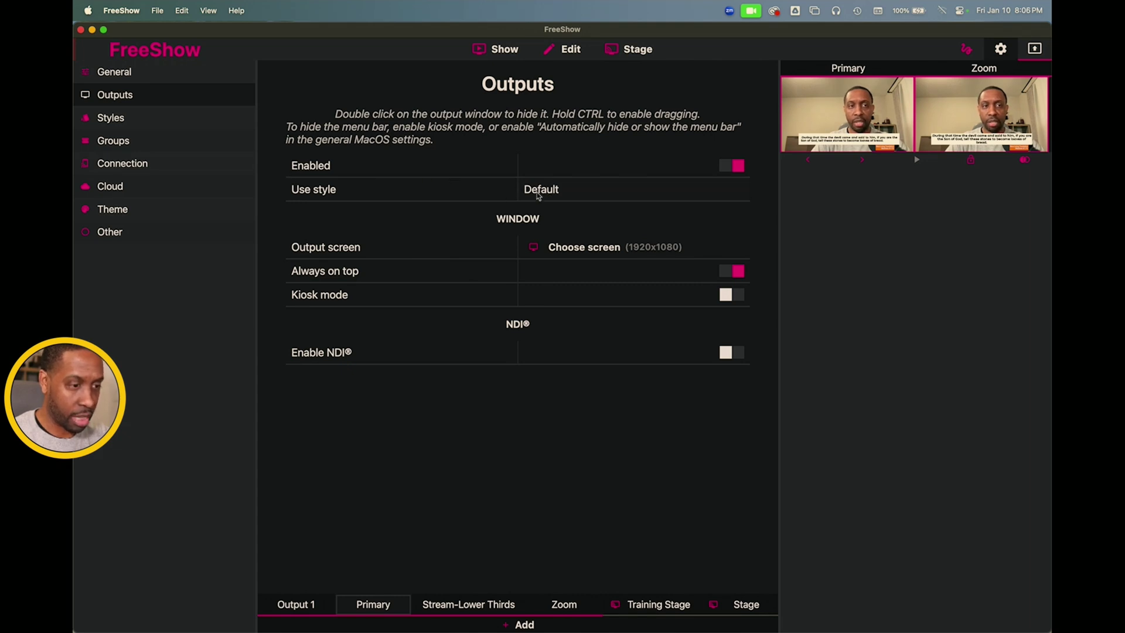
pyautogui.click(112, 120)
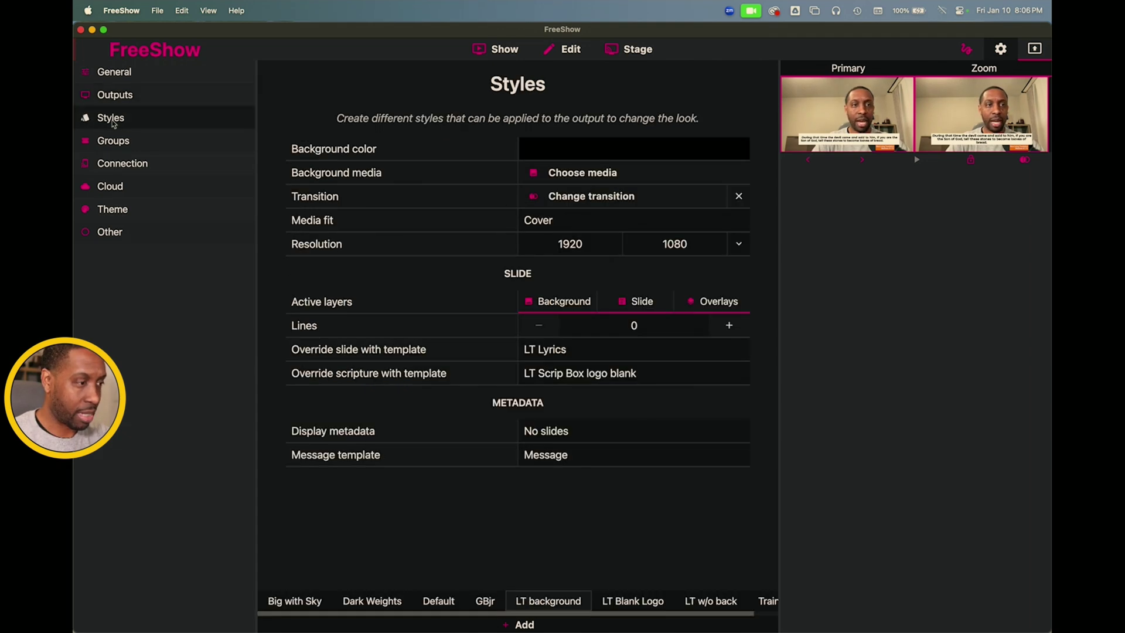
pyautogui.click(446, 607)
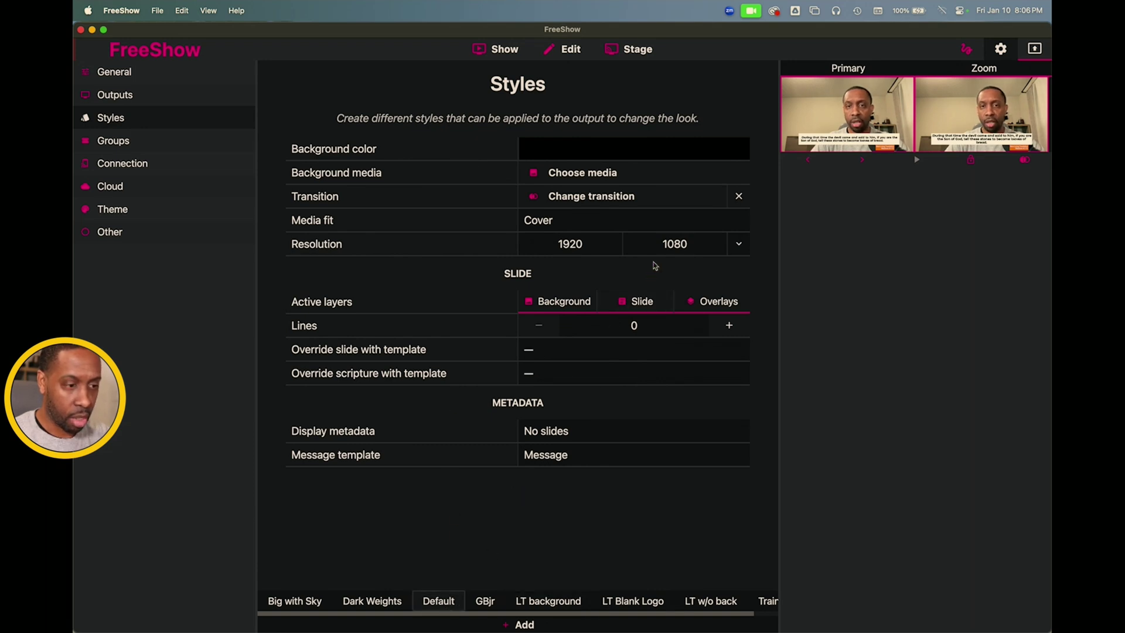
pyautogui.click(627, 199)
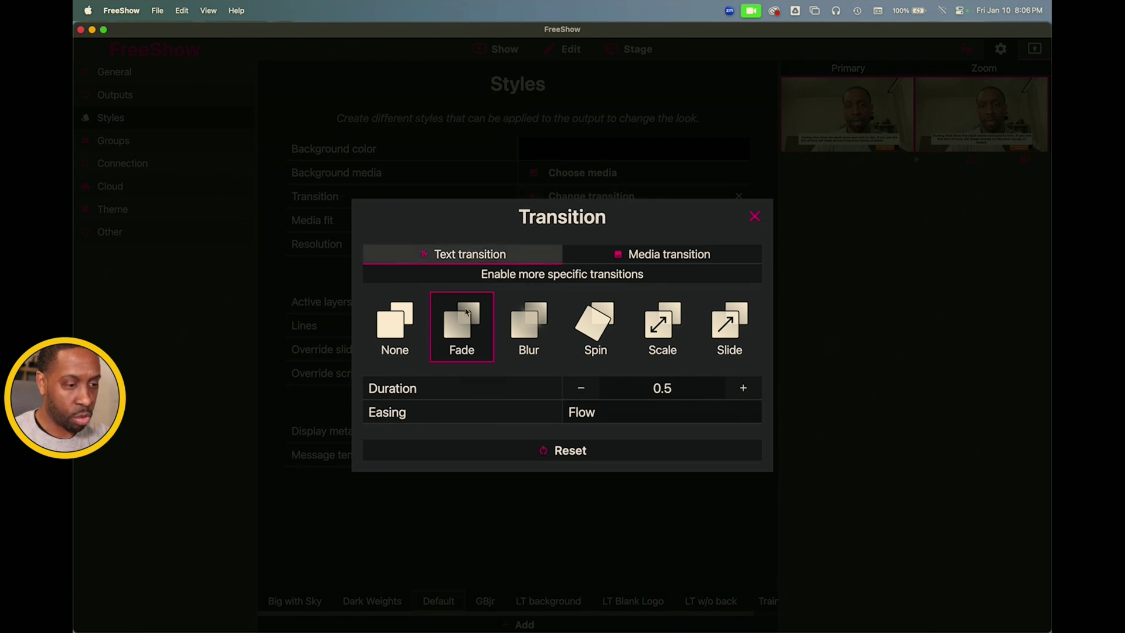
# - Split the Default style's text transition with Between set to None, and split media into In/Out (Fade 0.8)
pyautogui.click(501, 279)
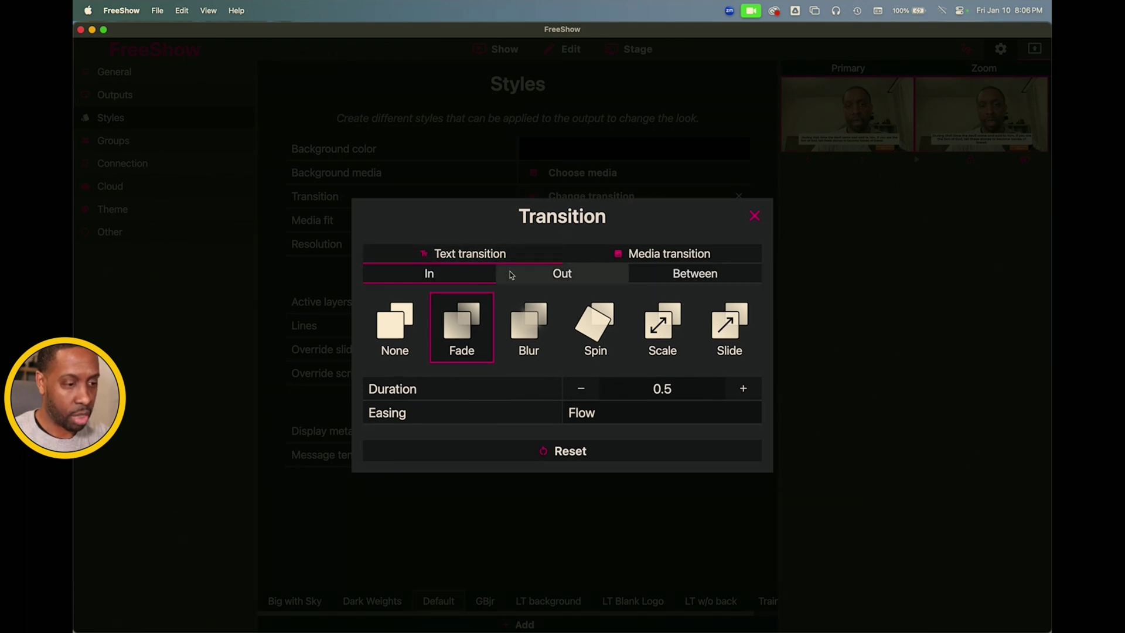
pyautogui.click(546, 273)
pyautogui.click(664, 276)
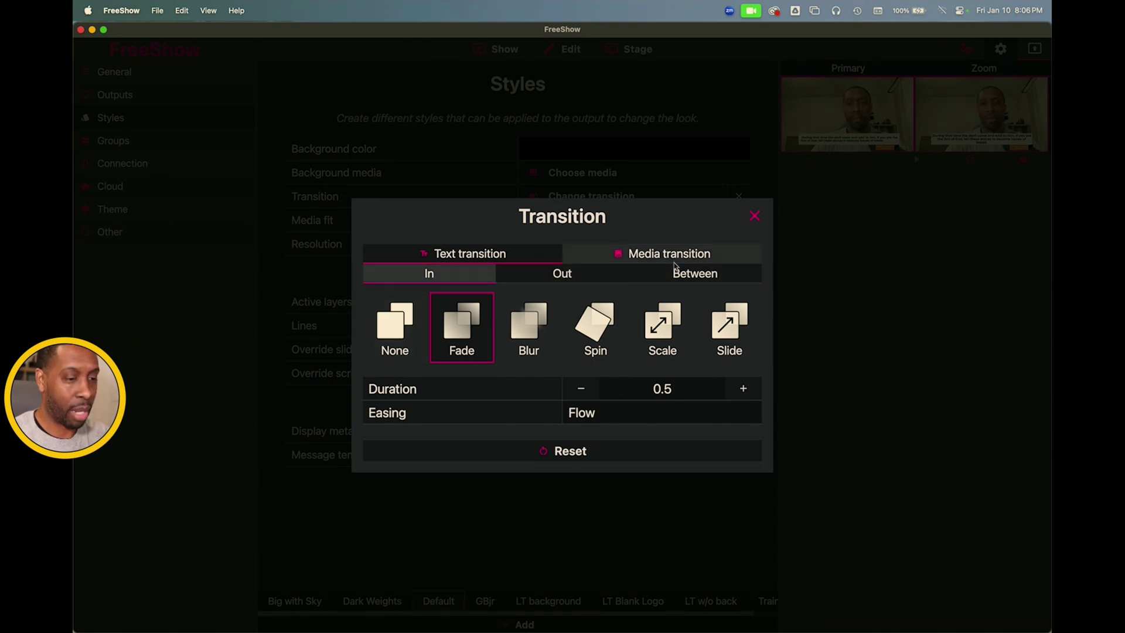
pyautogui.click(387, 335)
pyautogui.click(668, 254)
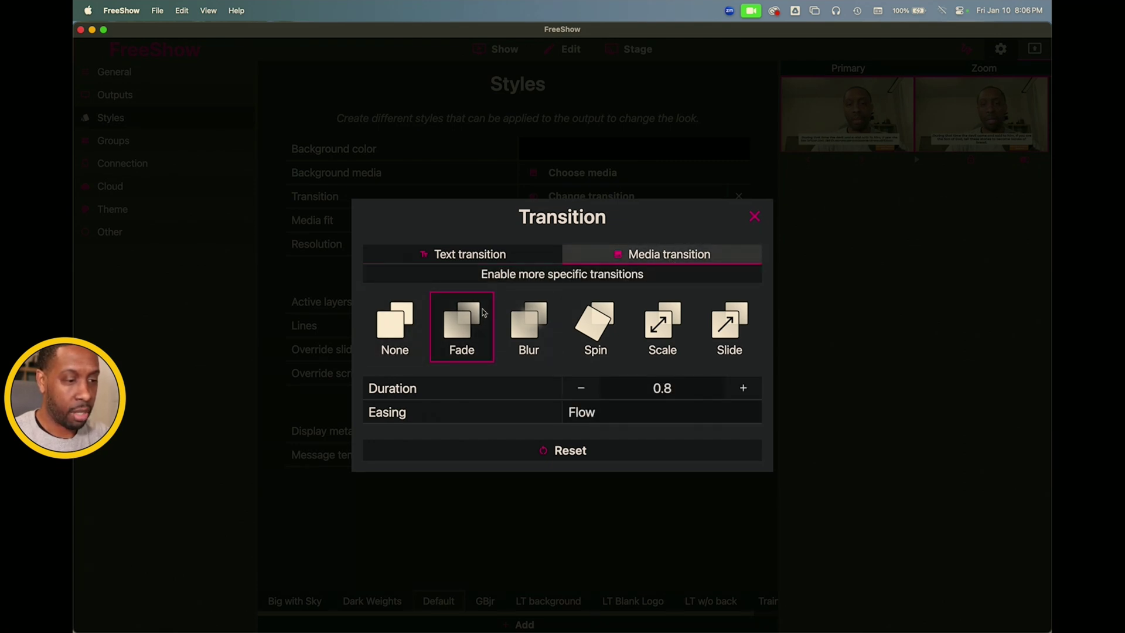
pyautogui.click(520, 277)
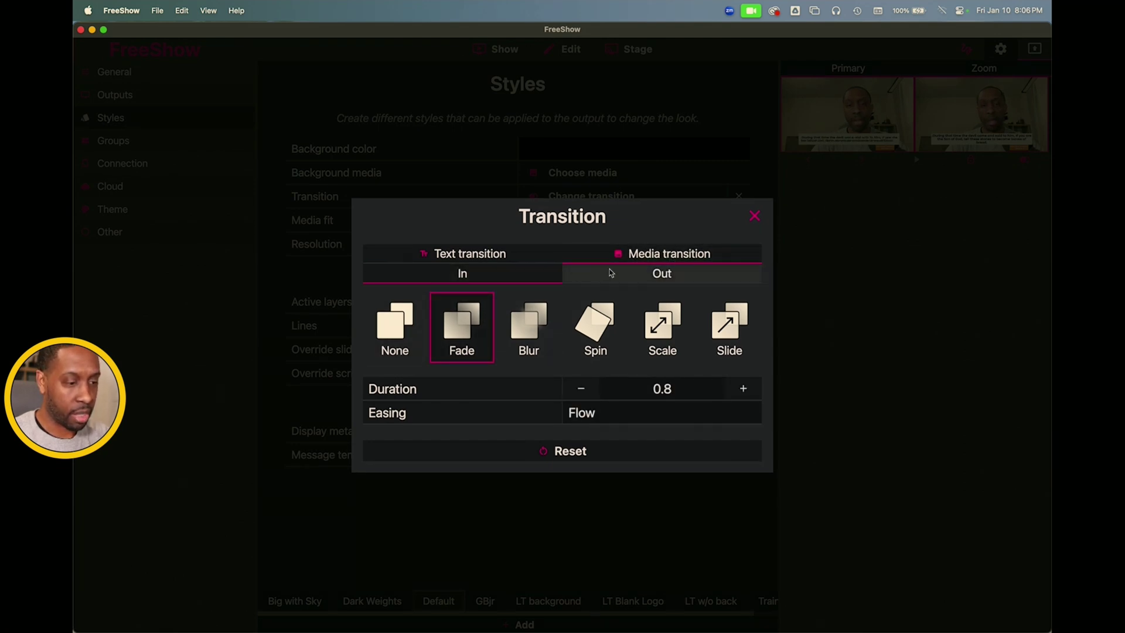
pyautogui.click(755, 216)
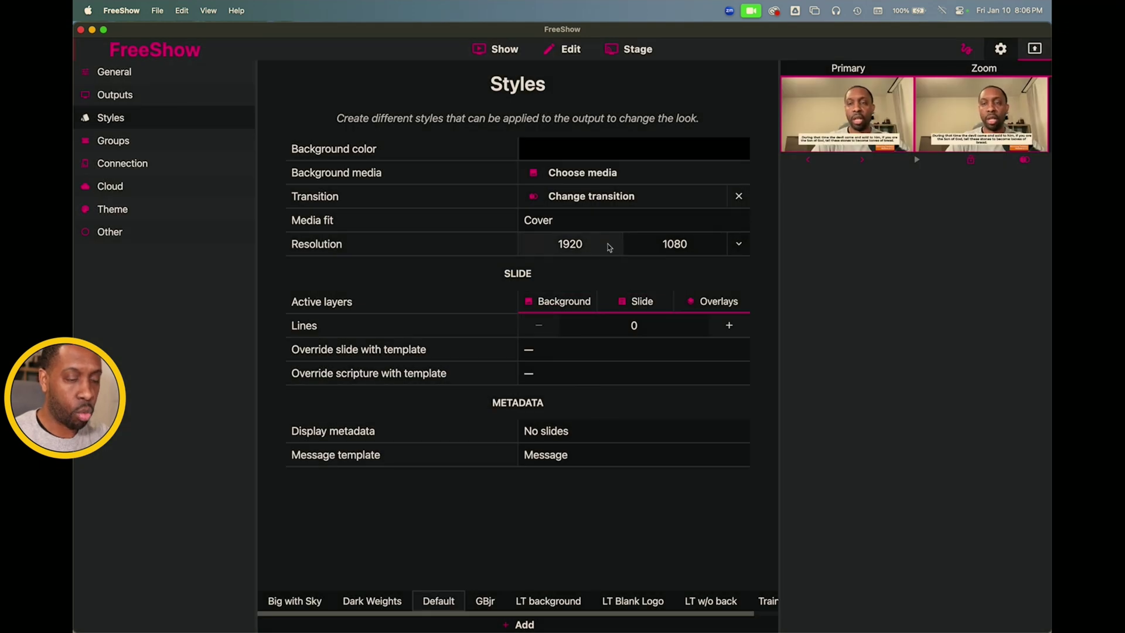
# - Preview Matthew 4:3–5 fullscreen in the primary output, ending live on verse 5, then exit
pyautogui.click(508, 58)
pyautogui.doubleClick(812, 120)
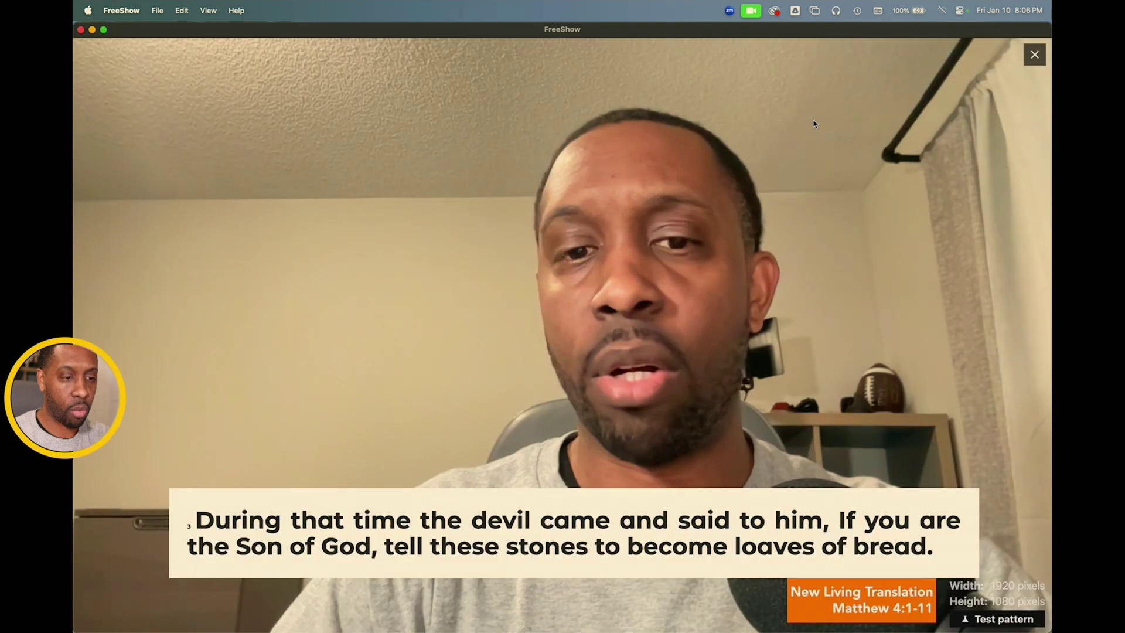
pyautogui.press('Right')
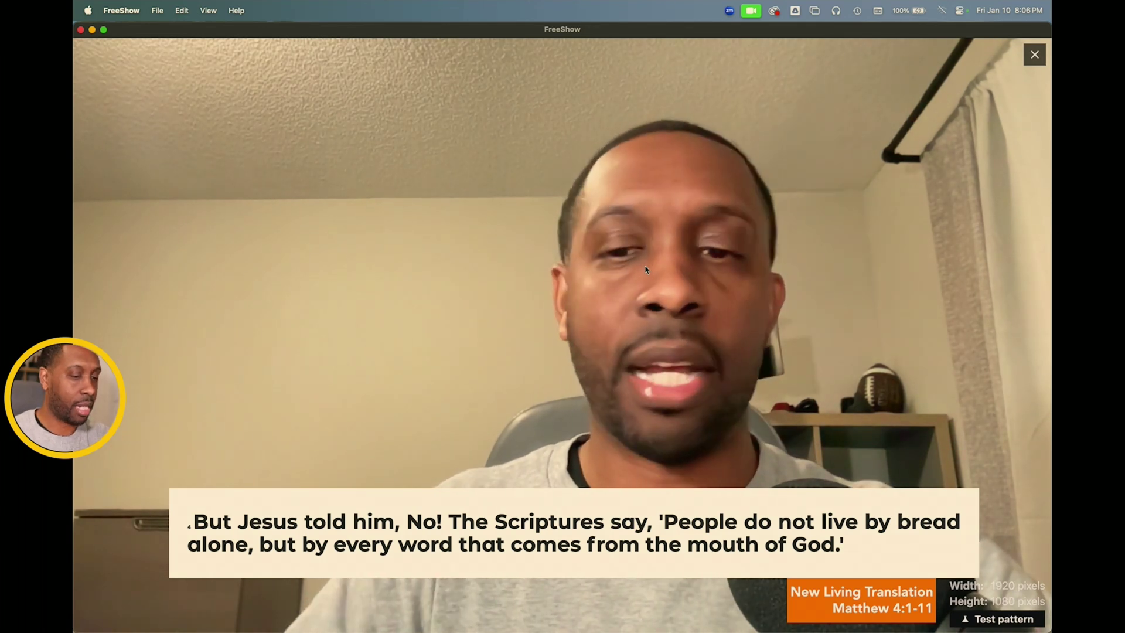
pyautogui.press('Right')
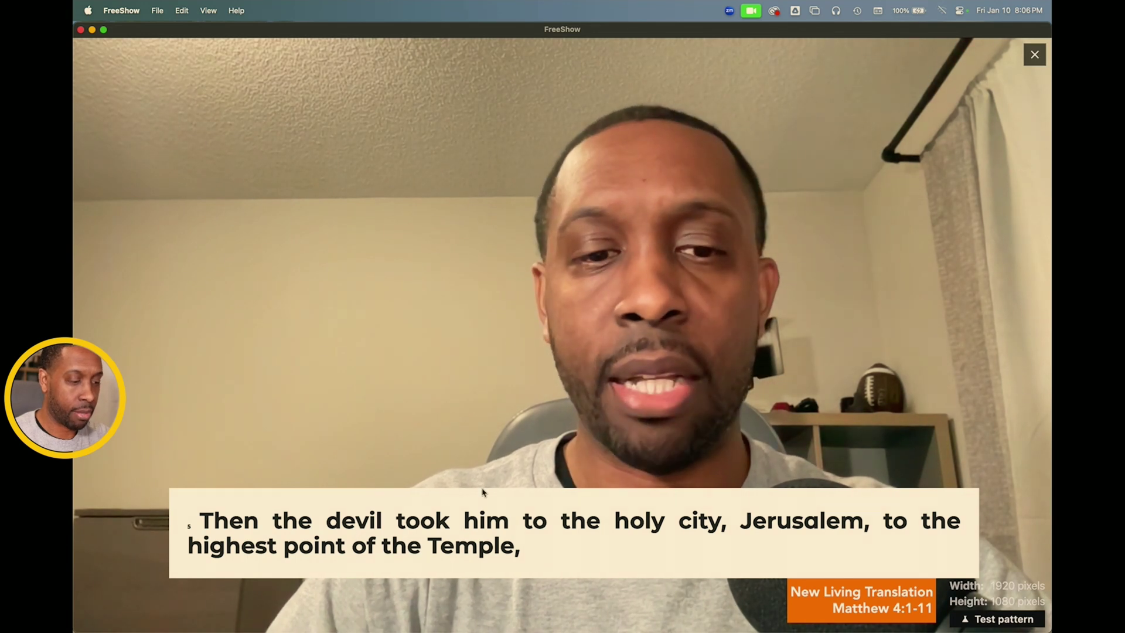
pyautogui.press('Left')
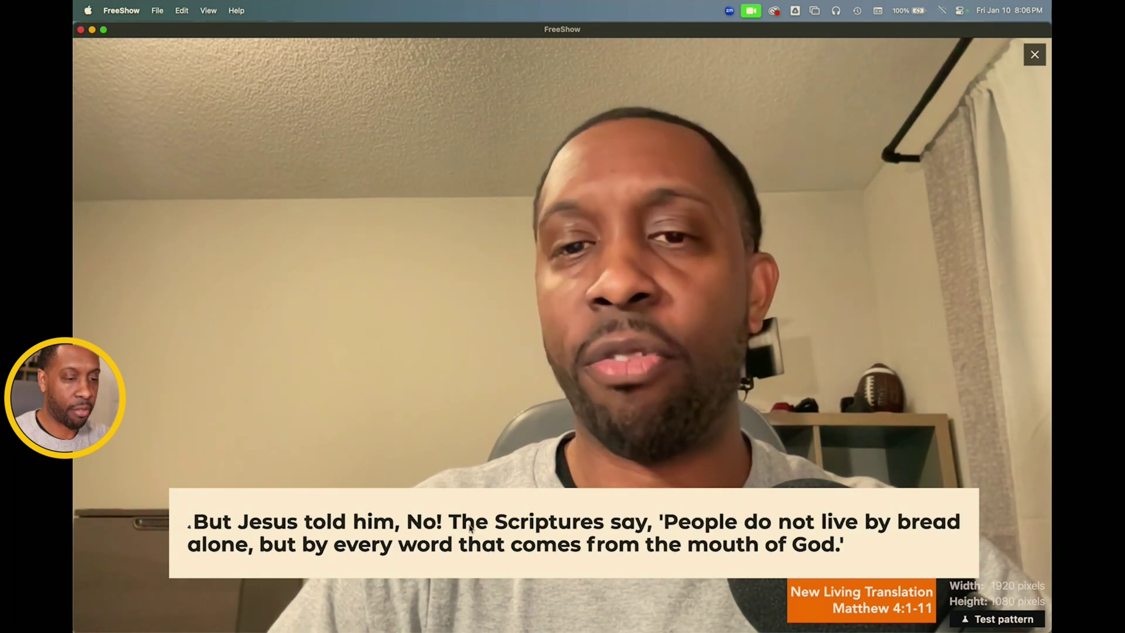
pyautogui.press('Right')
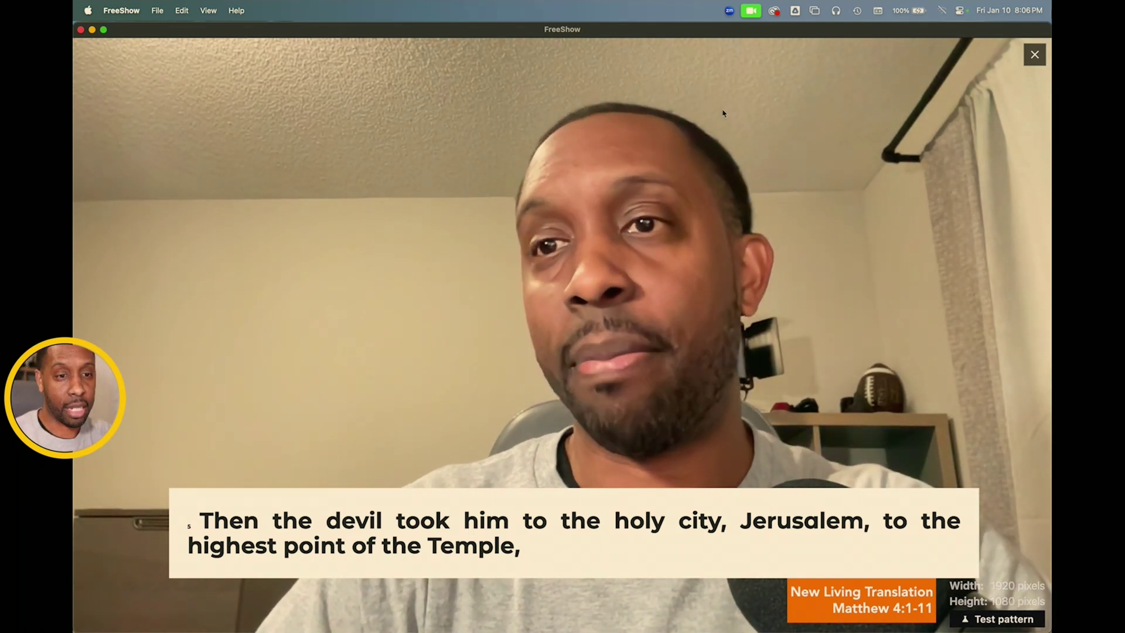
pyautogui.press('Escape')
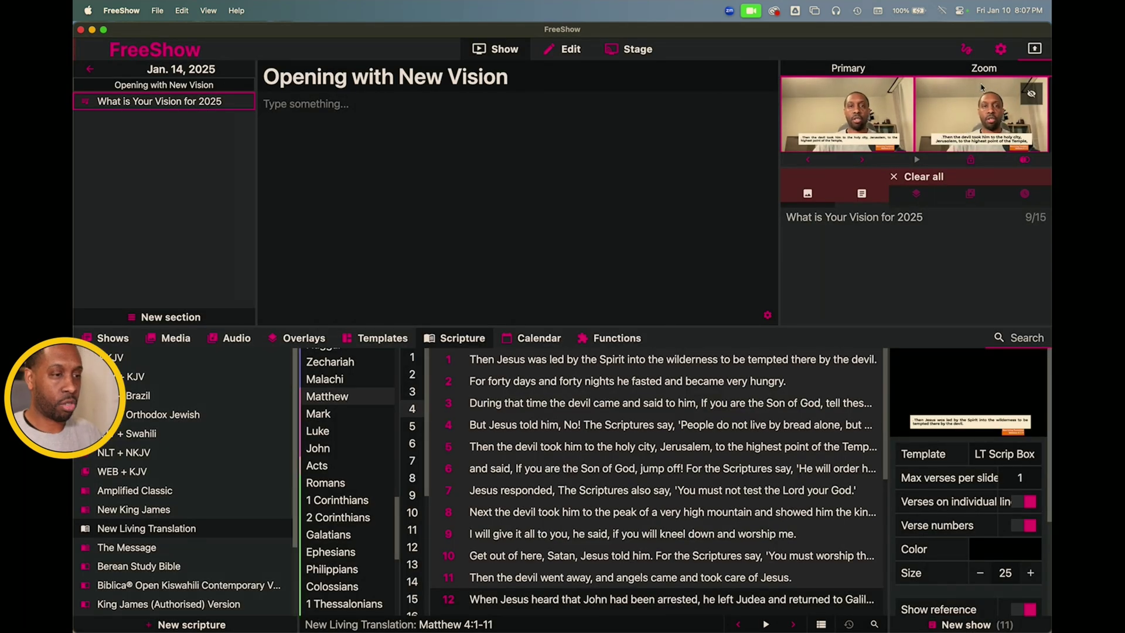
# - Open 'What is Your Vision for 2025' and browse its question and Matthew 4 verse slides
pyautogui.click(152, 100)
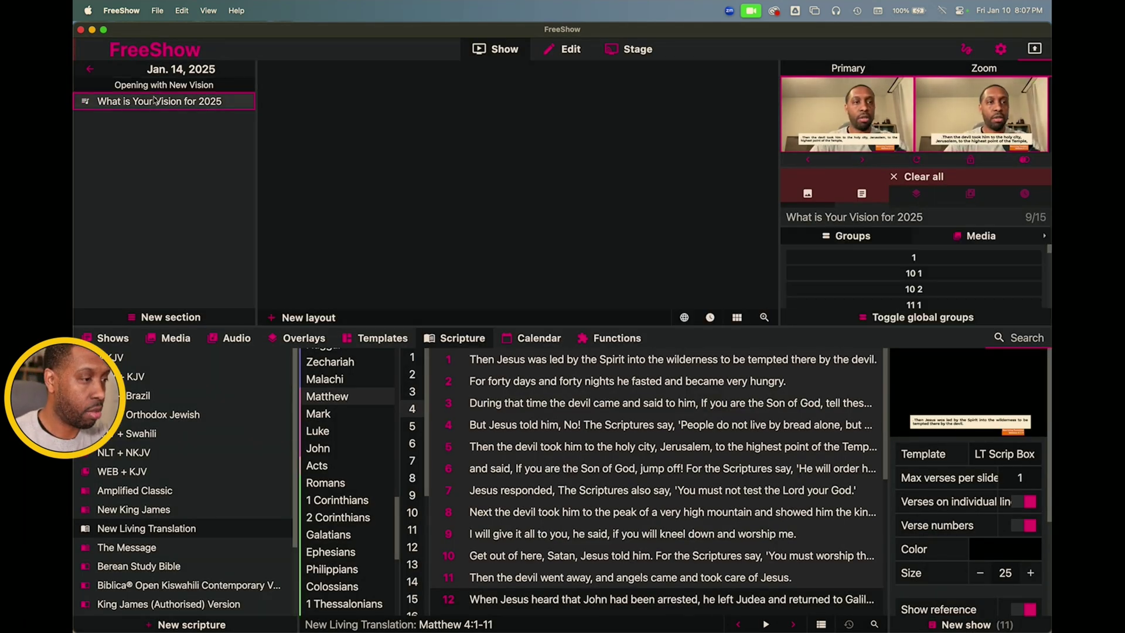
pyautogui.scroll(2, 485, 130)
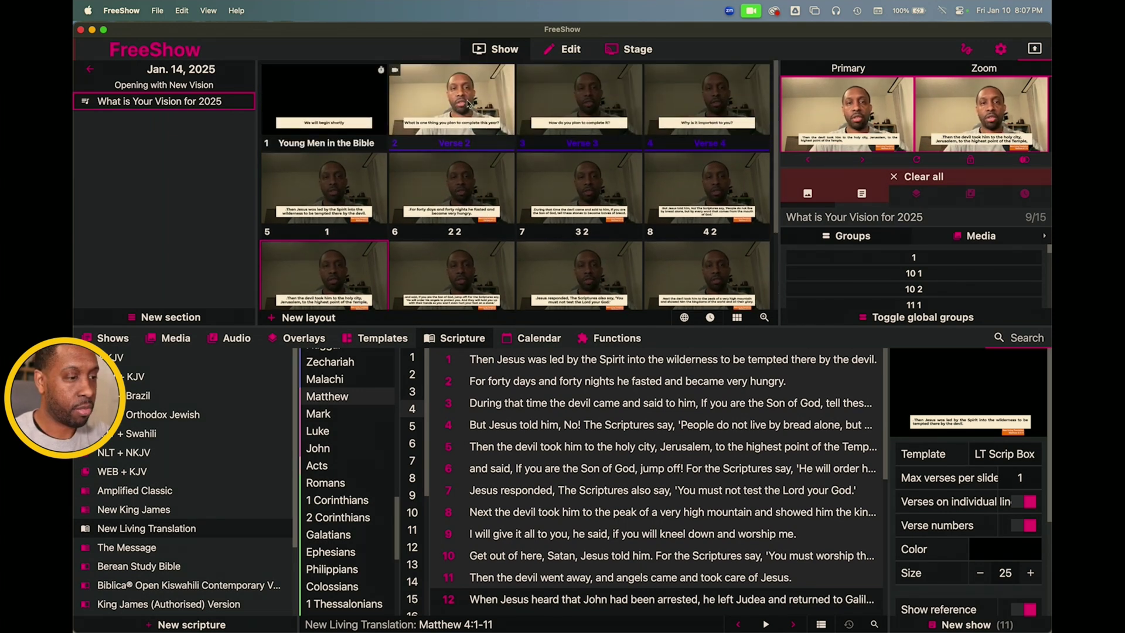
pyautogui.scroll(-2, 487, 159)
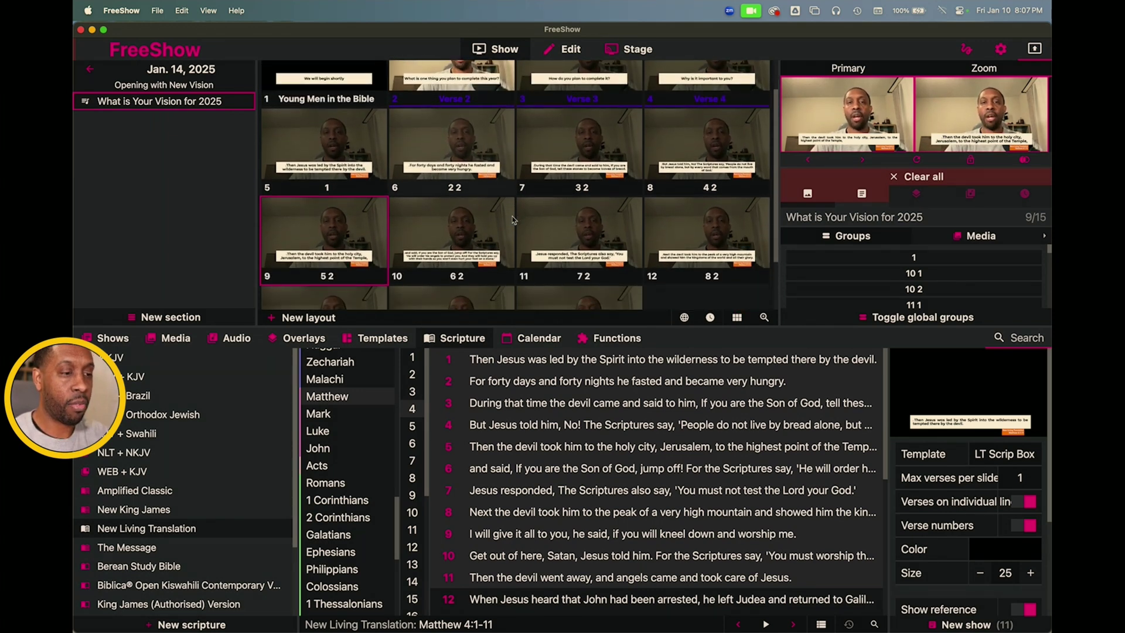